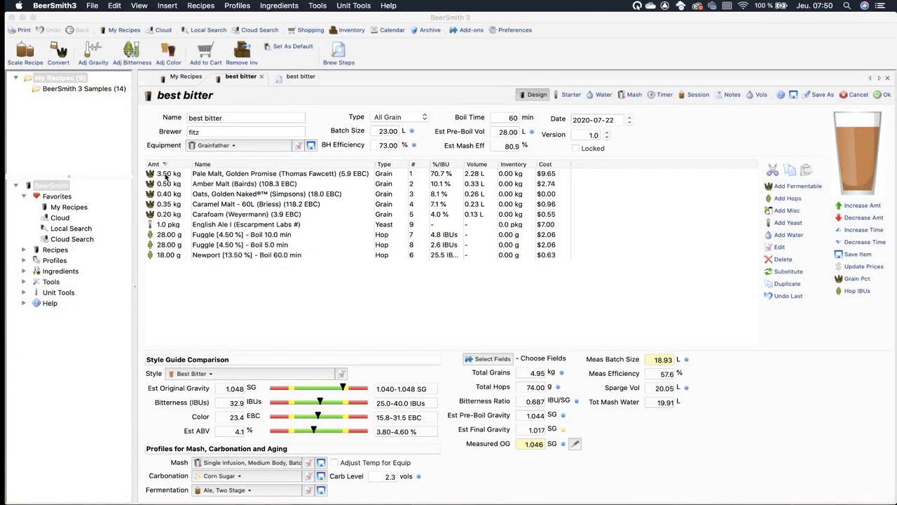
Step: Set the amount of the Golden Promise pale malt in the best bitter recipe to 3 kg
double_click(166, 177)
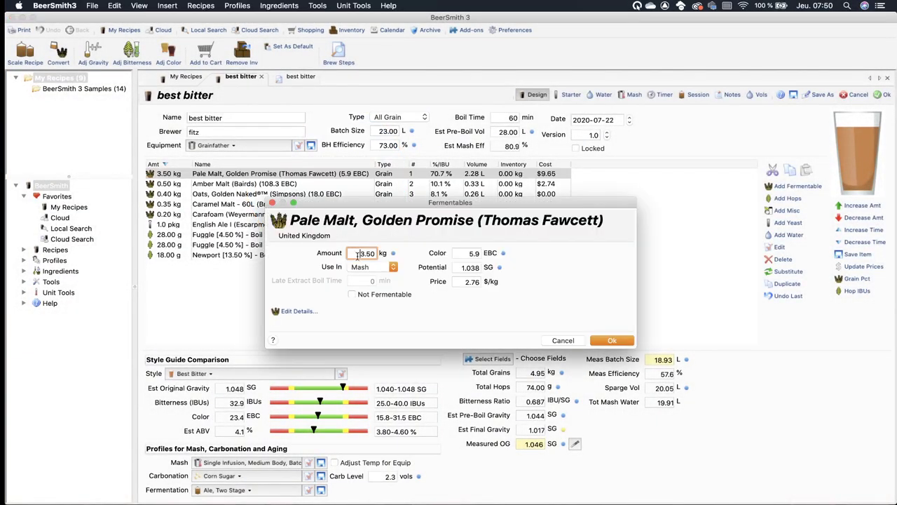
type("3")
left_click(623, 344)
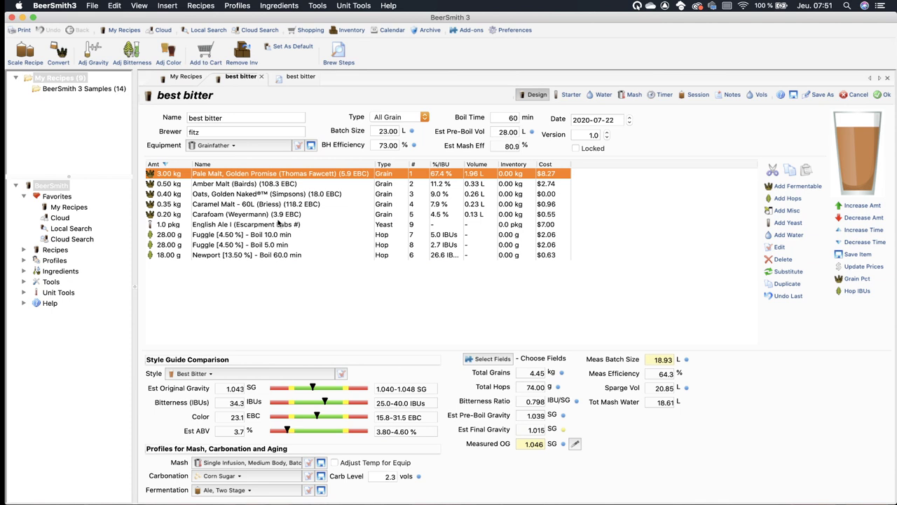
Step: Set the Golden Promise pale malt amount back to 3.50 kg
double_click(215, 178)
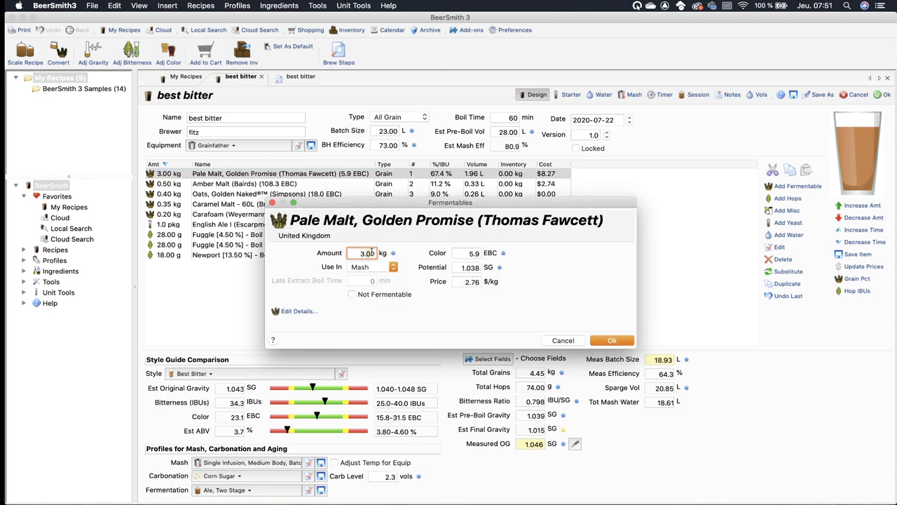
type("3.50")
left_click(611, 340)
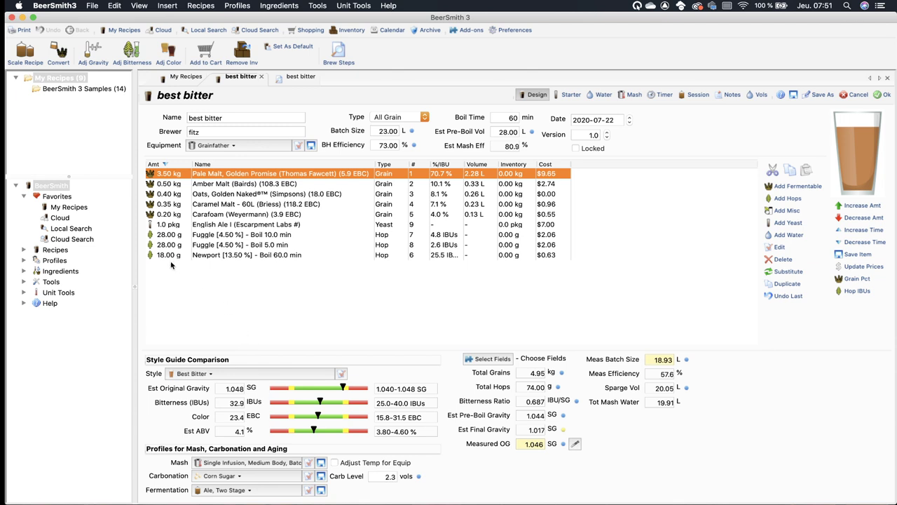
Step: Switch from BeerSmith to the Bru'n Water workbook in Excel and look over its Grain Bill Input sheet
left_click(215, 225)
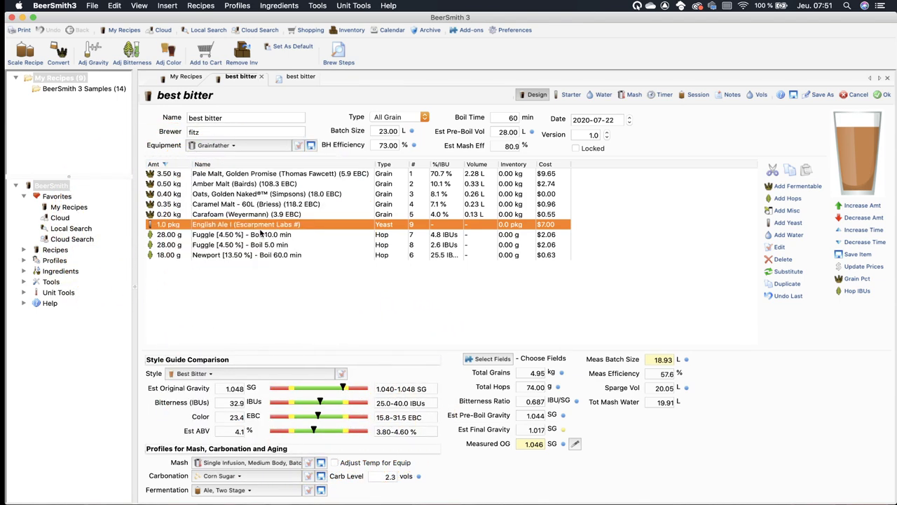
mouse_move(266, 228)
left_click(23, 18)
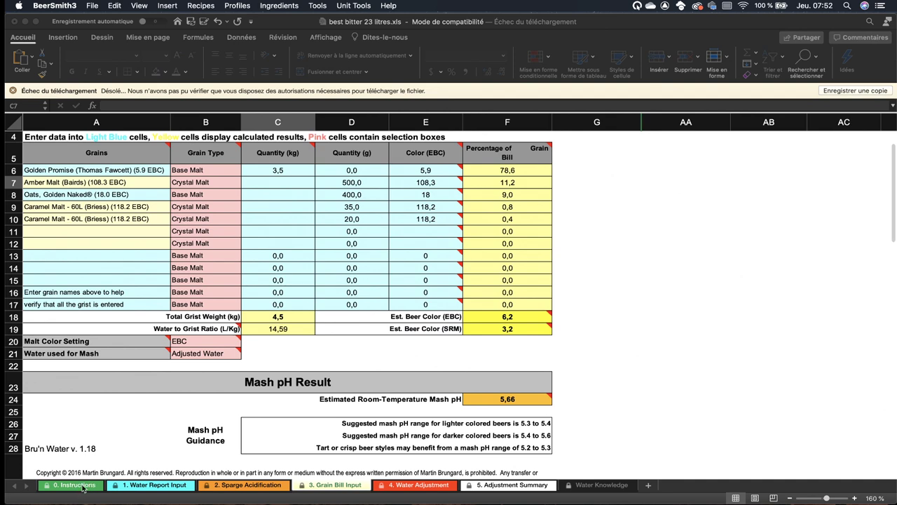
scroll(206, 445, "up", 3)
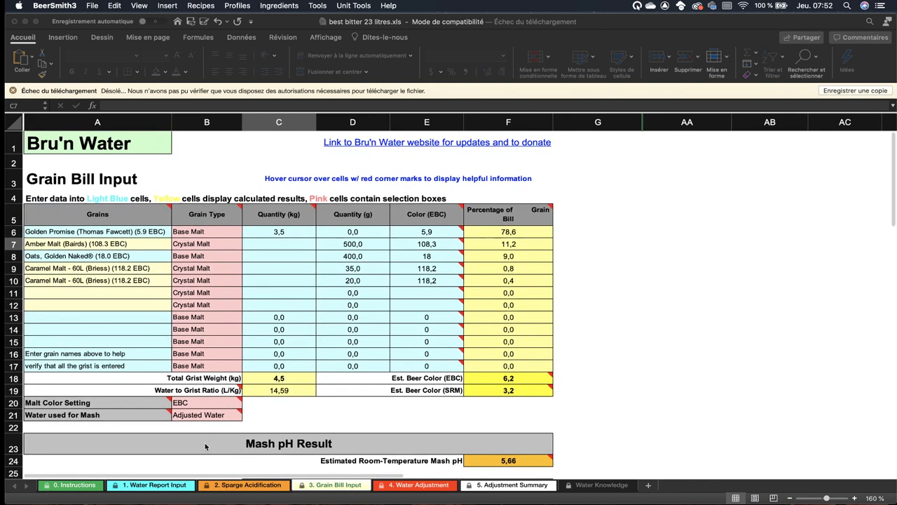
scroll(206, 445, "down", 3)
scroll(205, 446, "up", 3)
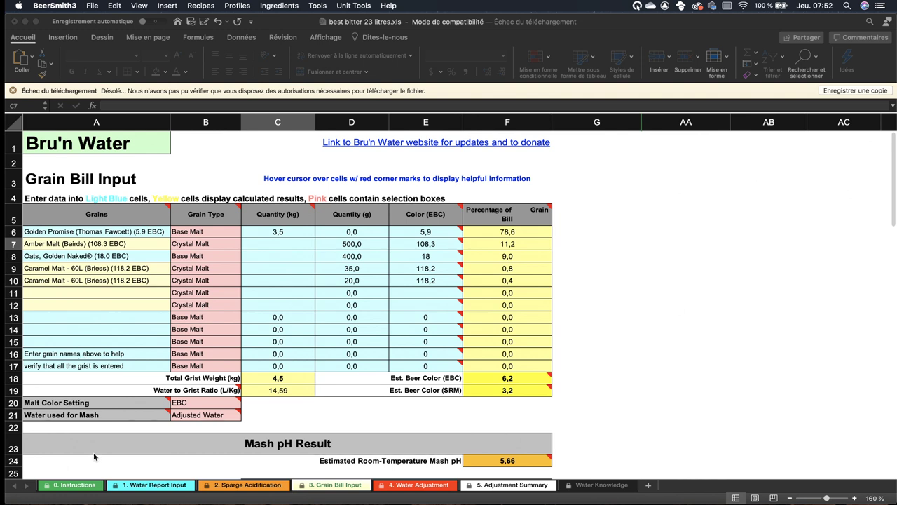
Step: Open the Instructions sheet, enlarge it to 110 %, and skim the text to its end and back to the beginning
left_click(72, 488)
left_click(84, 487)
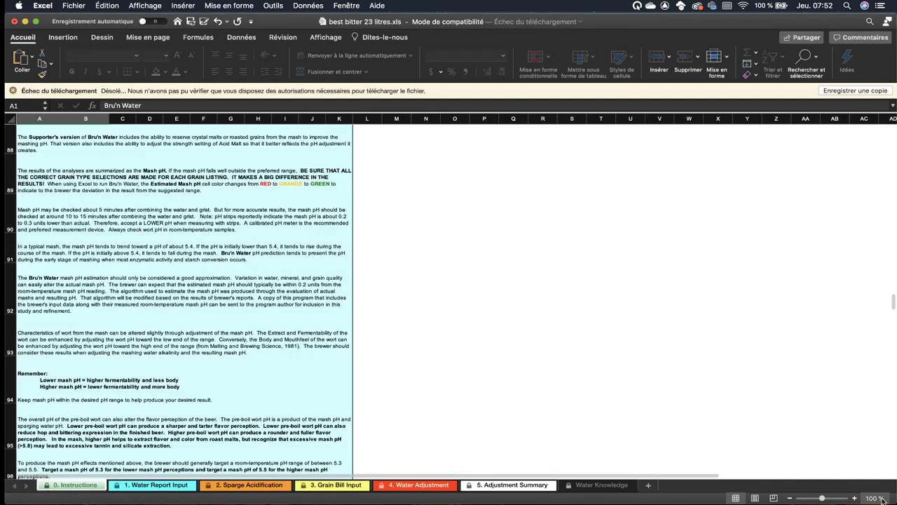
left_click(854, 497)
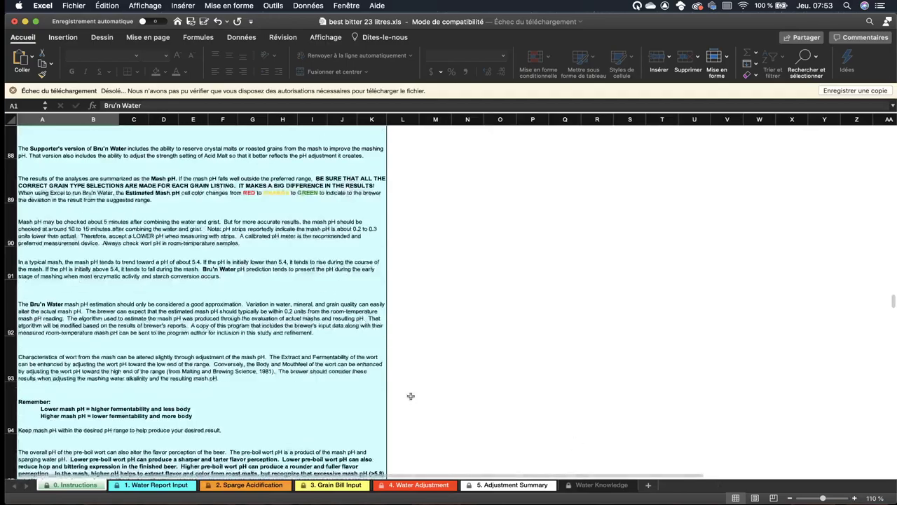
scroll(187, 297, "down", 10)
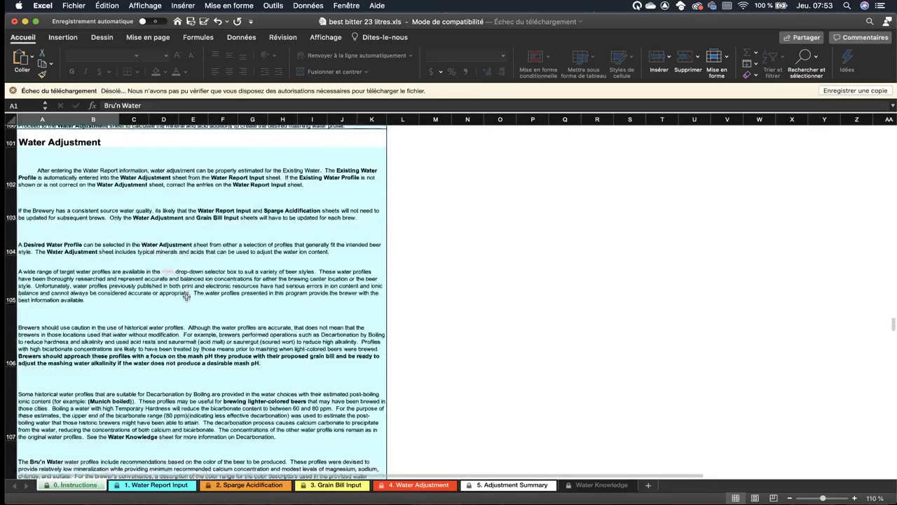
scroll(187, 296, "down", 10)
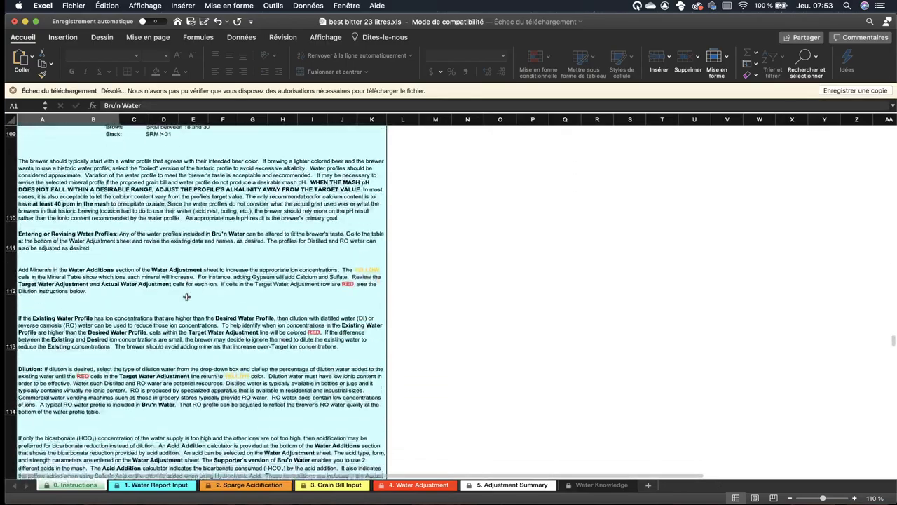
scroll(186, 296, "down", 10)
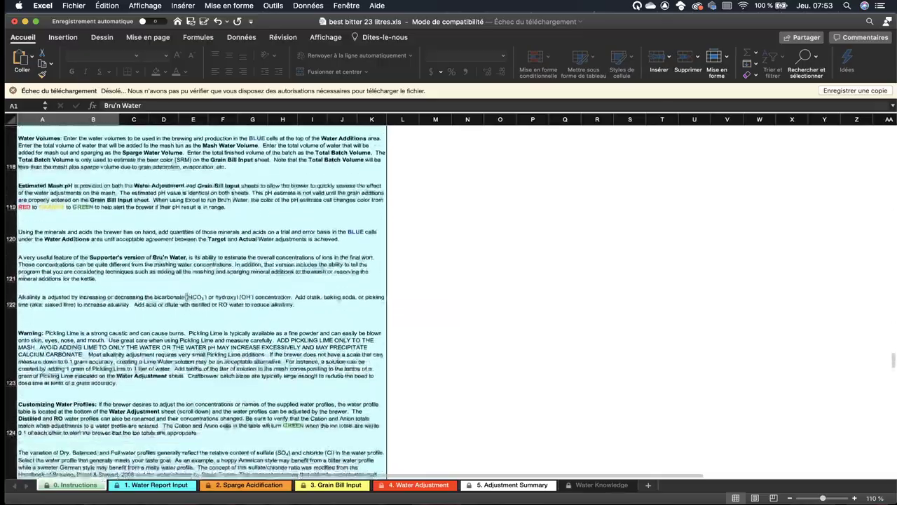
scroll(186, 297, "down", 15)
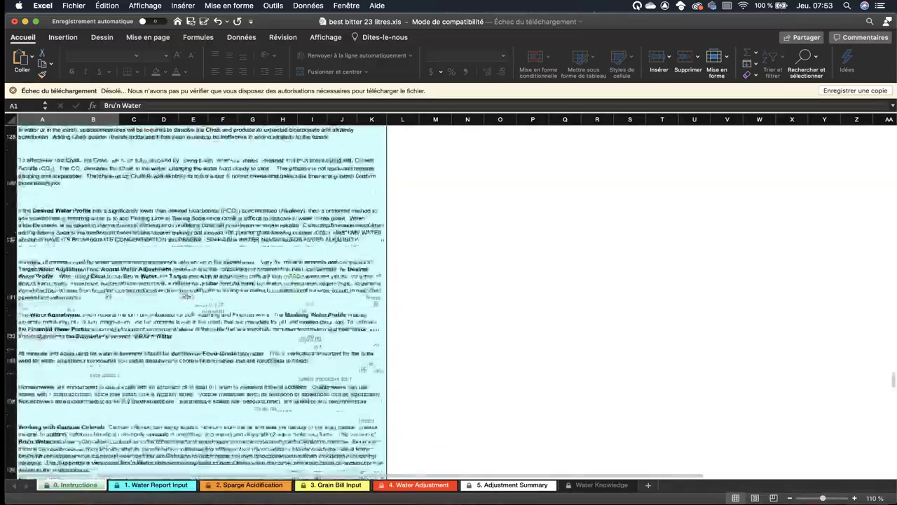
scroll(187, 296, "down", 4)
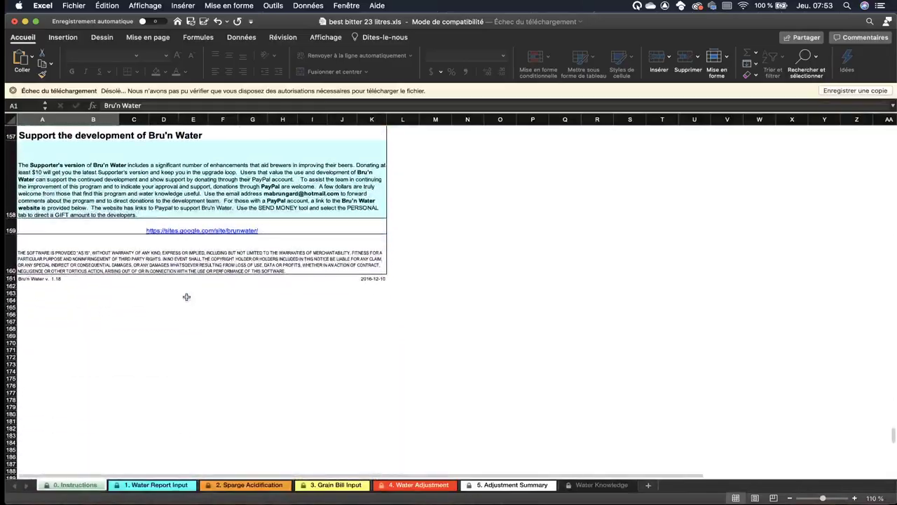
scroll(187, 297, "up", 15)
scroll(187, 297, "right", 2)
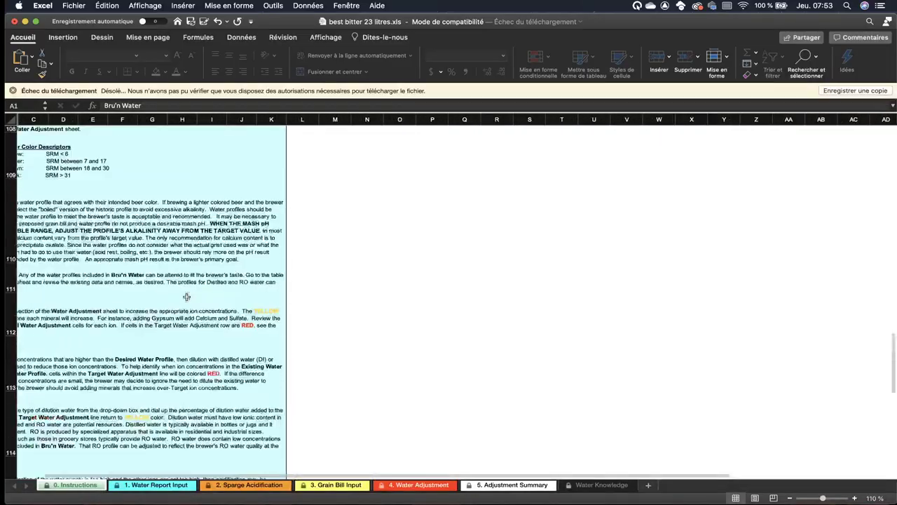
scroll(186, 296, "up", 20)
scroll(187, 297, "left", 2)
scroll(186, 296, "up", 15)
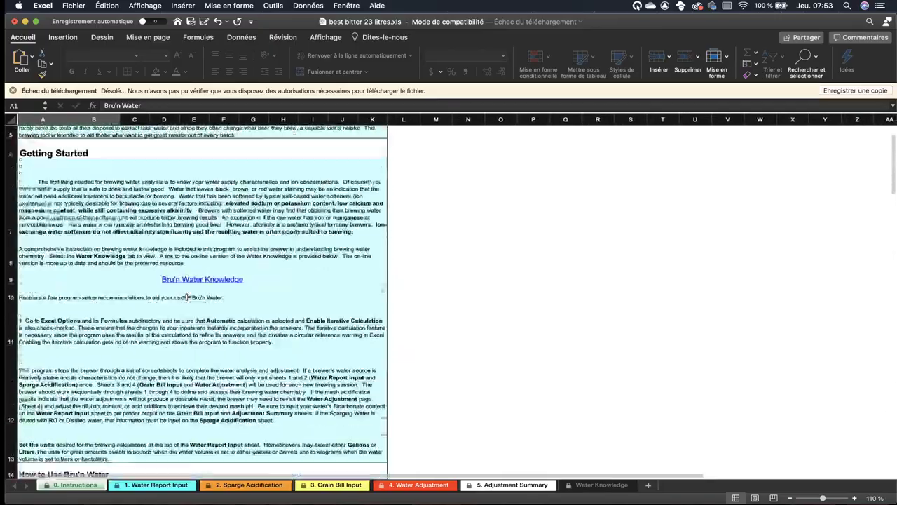
scroll(187, 296, "up", 4)
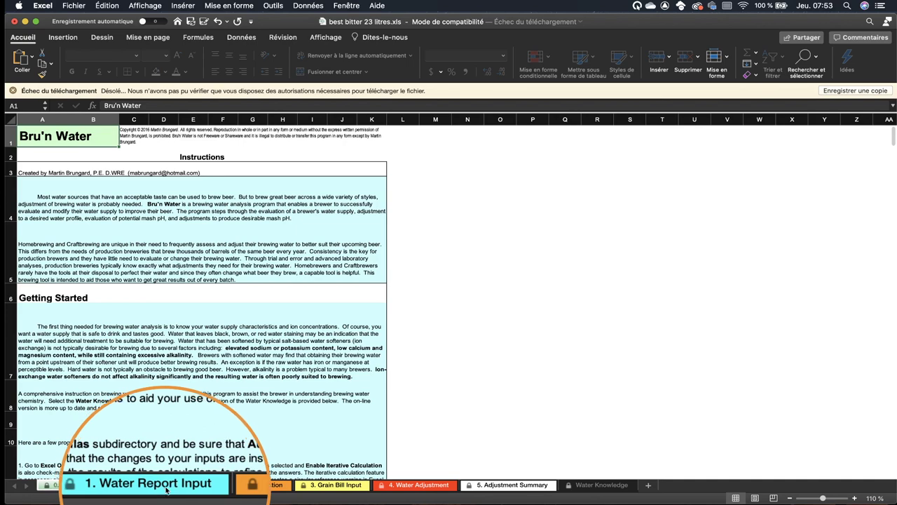
Step: Open the Water Report Input sheet and examine the cation and anion concentration fields with their cell notes
left_click(169, 490)
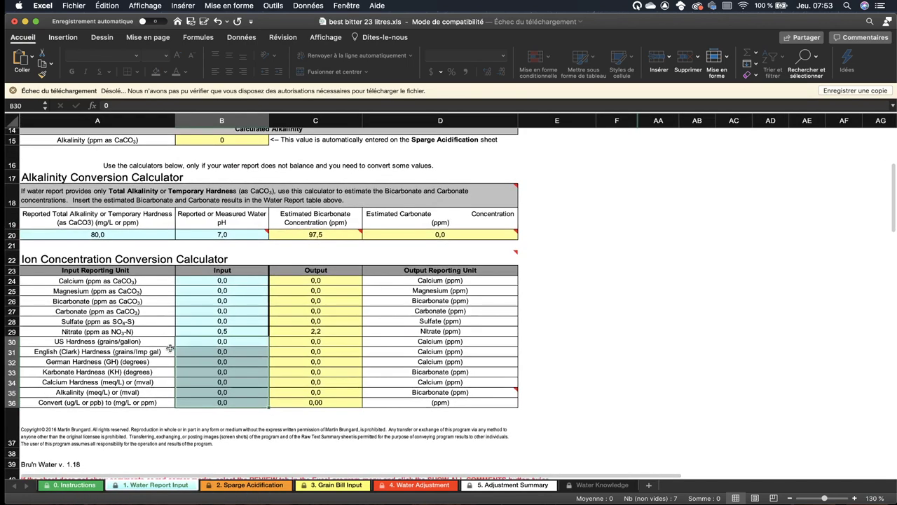
scroll(162, 315, "up", 5)
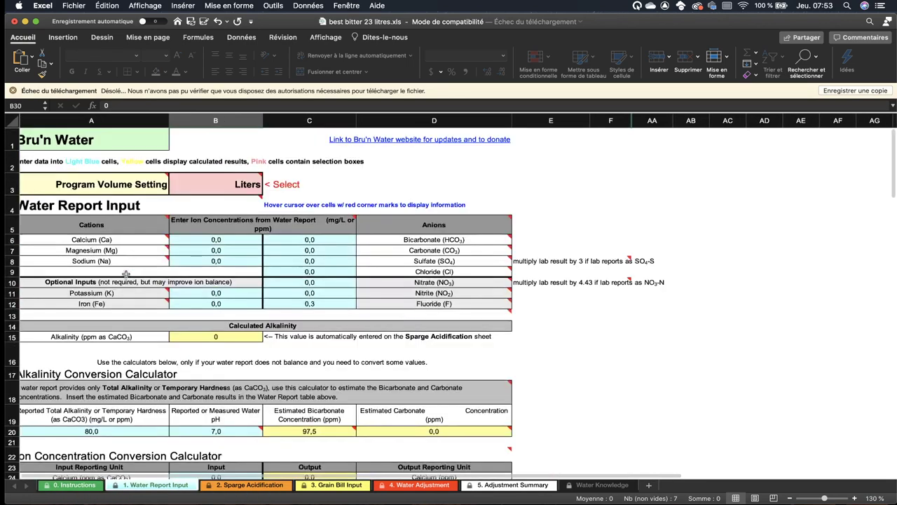
scroll(126, 270, "right", 1)
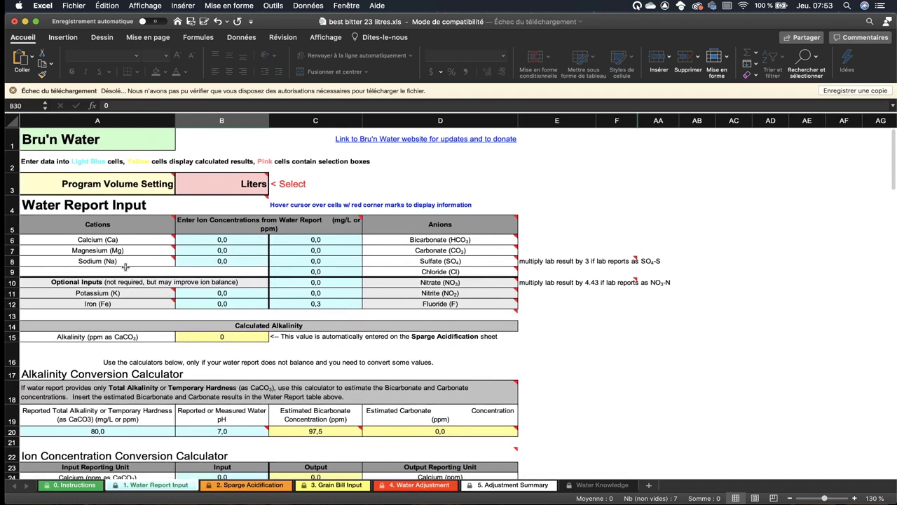
mouse_move(109, 212)
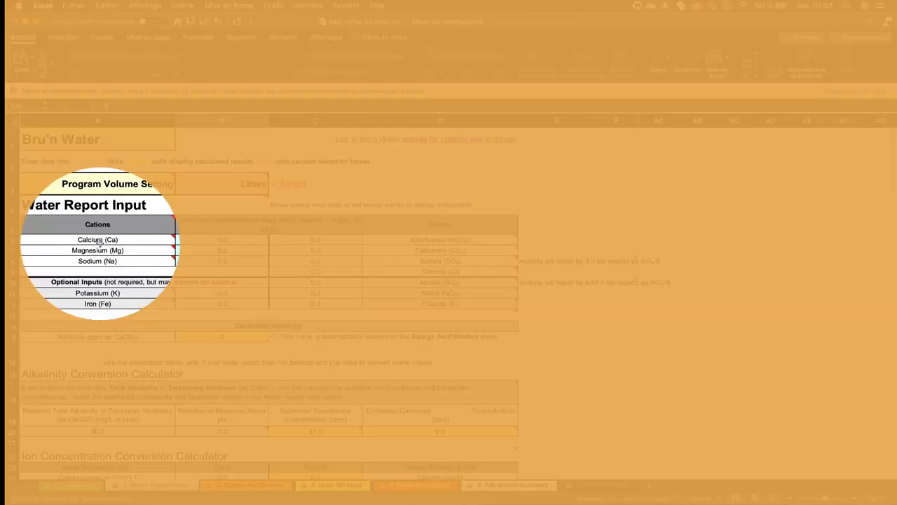
mouse_move(112, 240)
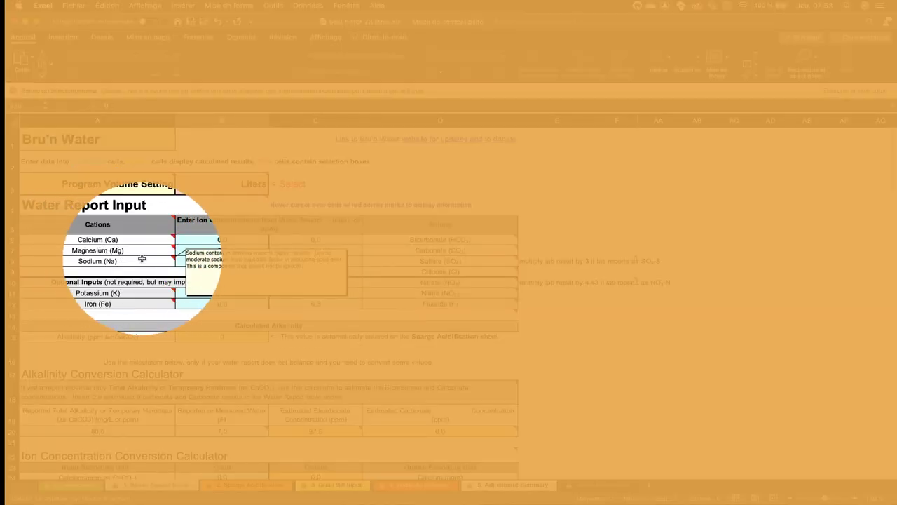
mouse_move(403, 238)
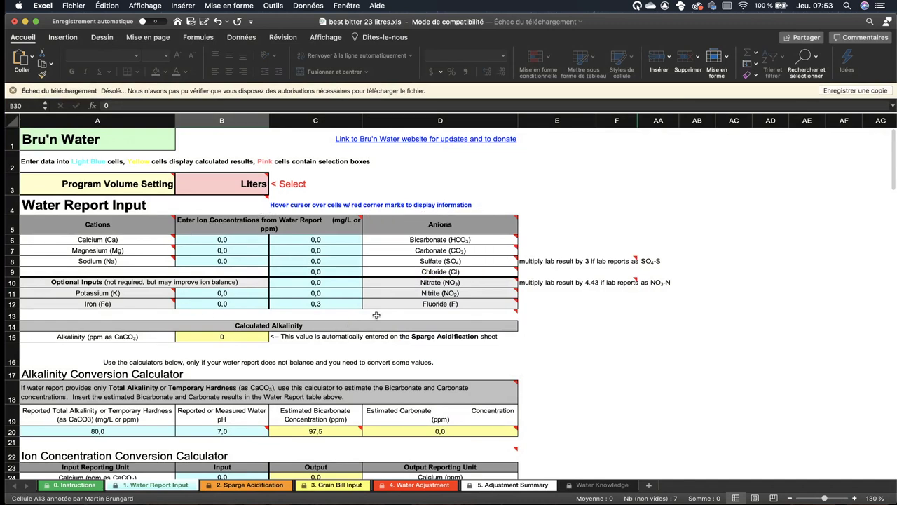
mouse_move(375, 314)
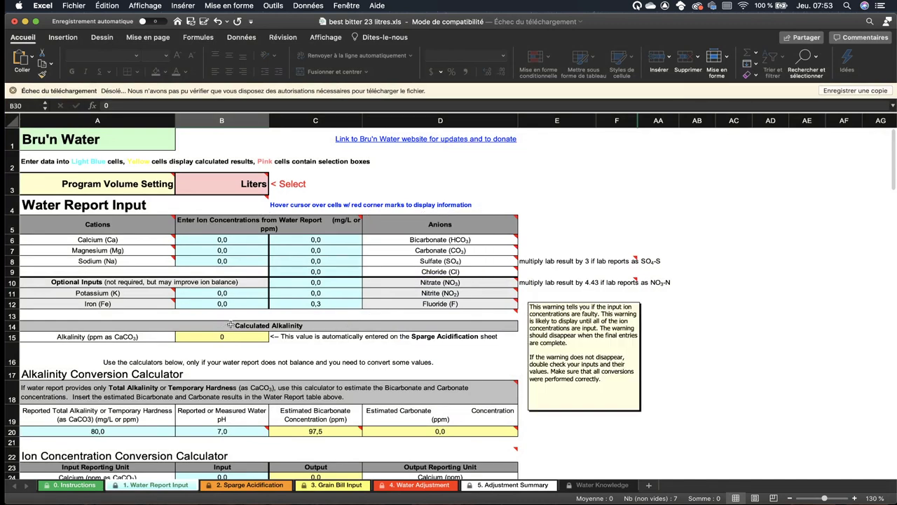
Step: Examine the Alkalinity Conversion Calculator, including the notes on measured water pH and on total alkalinity or temporary hardness
scroll(80, 346, "down", 3)
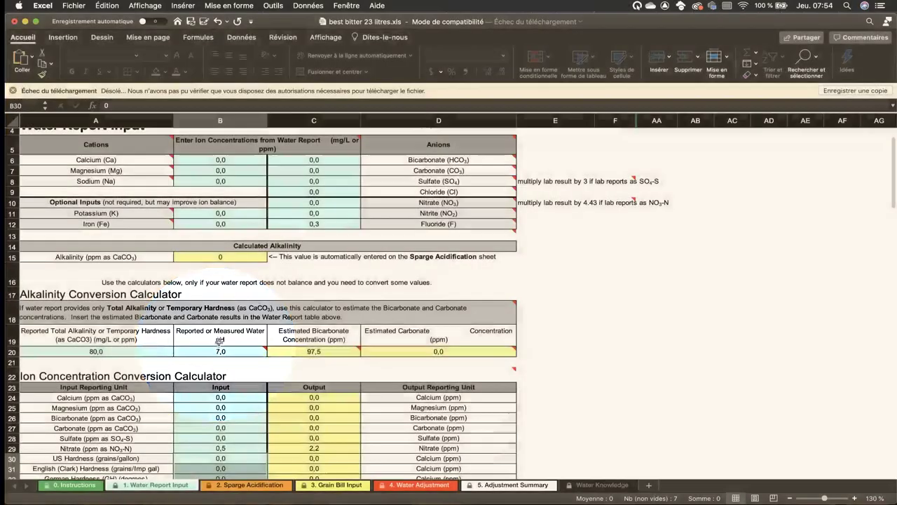
scroll(220, 289, "up", 3)
scroll(219, 288, "down", 1)
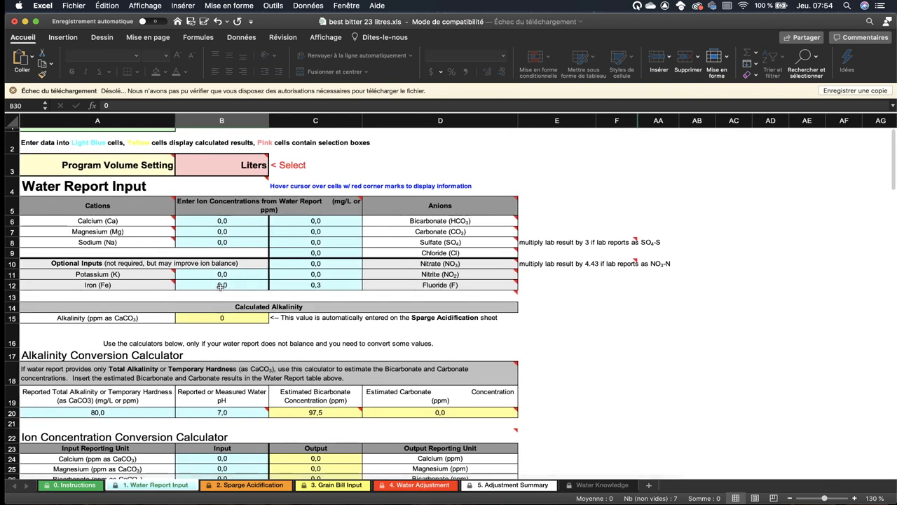
scroll(223, 284, "down", 1)
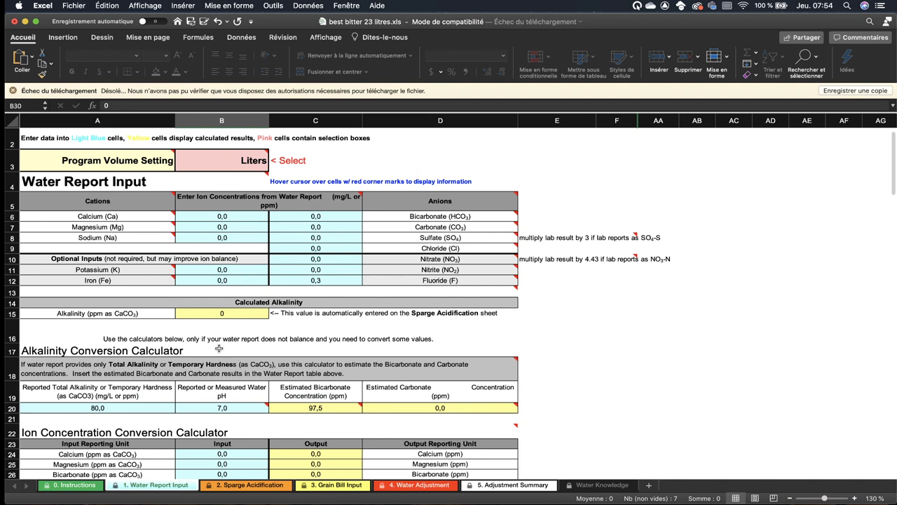
mouse_move(232, 409)
left_mouse_down()
mouse_move(238, 399)
mouse_move(193, 417)
mouse_move(259, 420)
mouse_move(215, 383)
left_mouse_up()
mouse_move(253, 424)
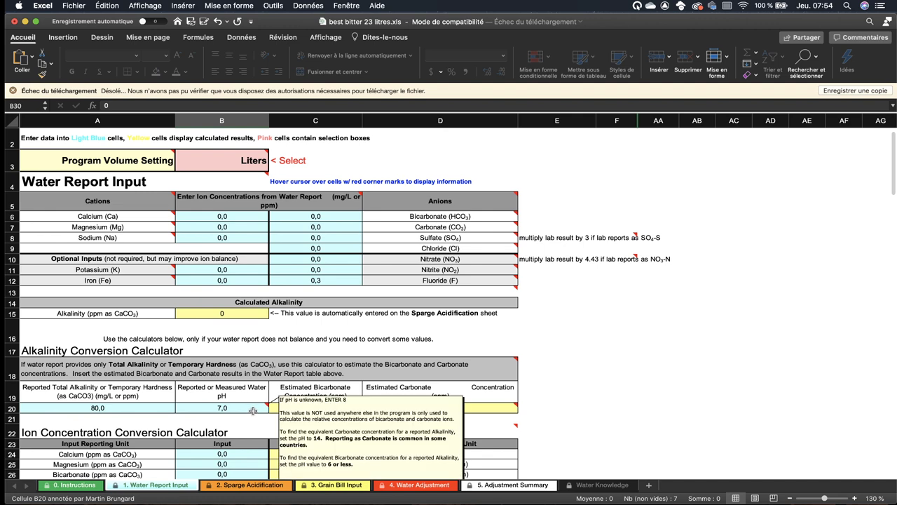
scroll(253, 411, "right", 1)
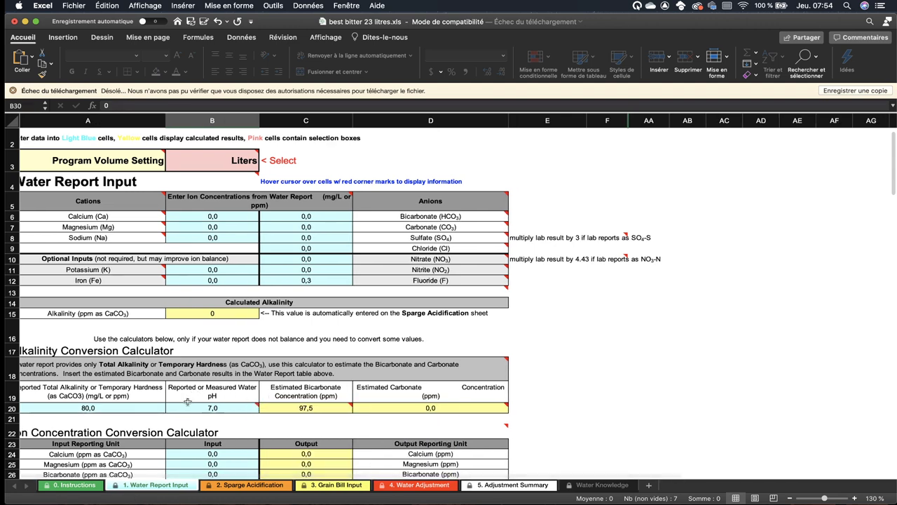
mouse_move(217, 407)
mouse_move(213, 396)
left_mouse_down()
mouse_move(183, 400)
mouse_move(242, 408)
mouse_move(192, 403)
left_mouse_up()
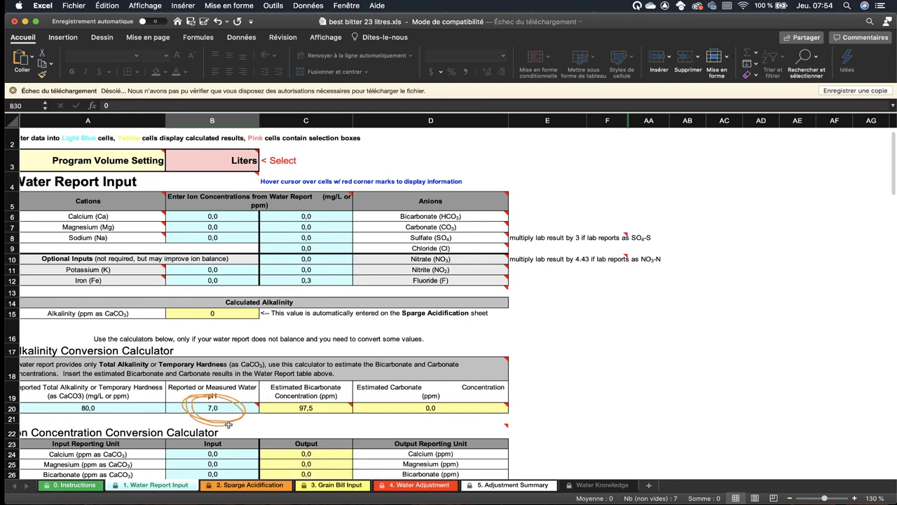
scroll(230, 423, "down", 1)
scroll(229, 423, "right", 1)
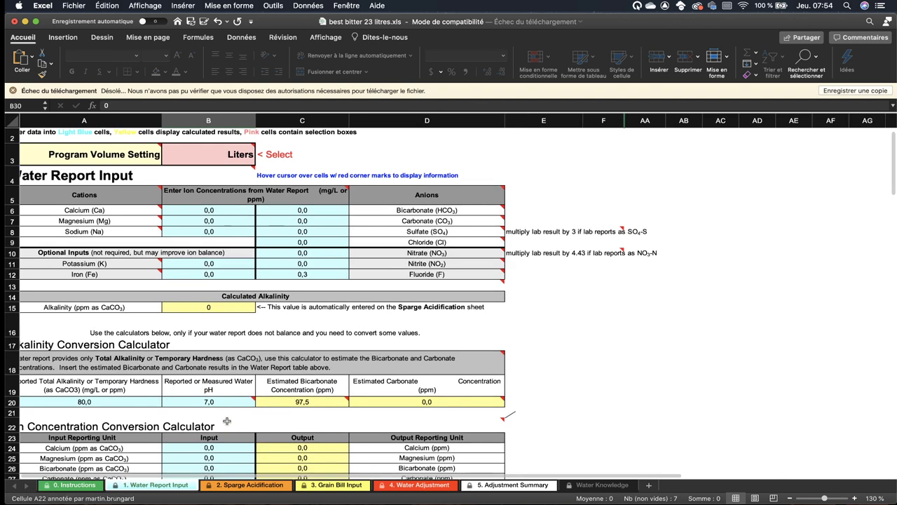
scroll(230, 423, "left", 1)
scroll(229, 423, "up", 1)
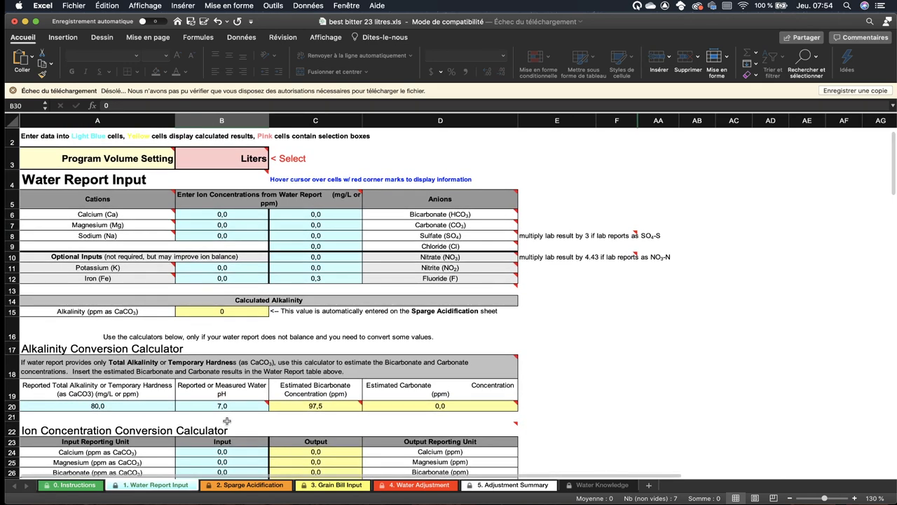
scroll(284, 398, "up", 2)
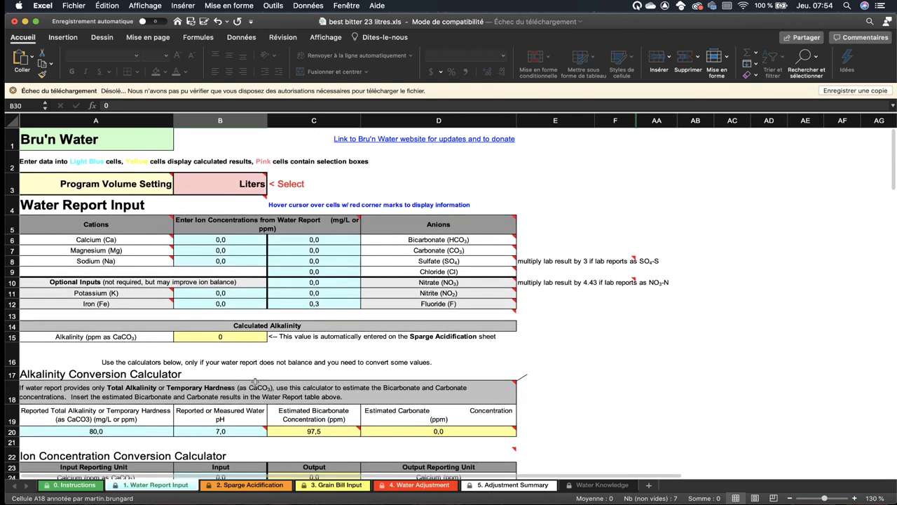
mouse_move(256, 380)
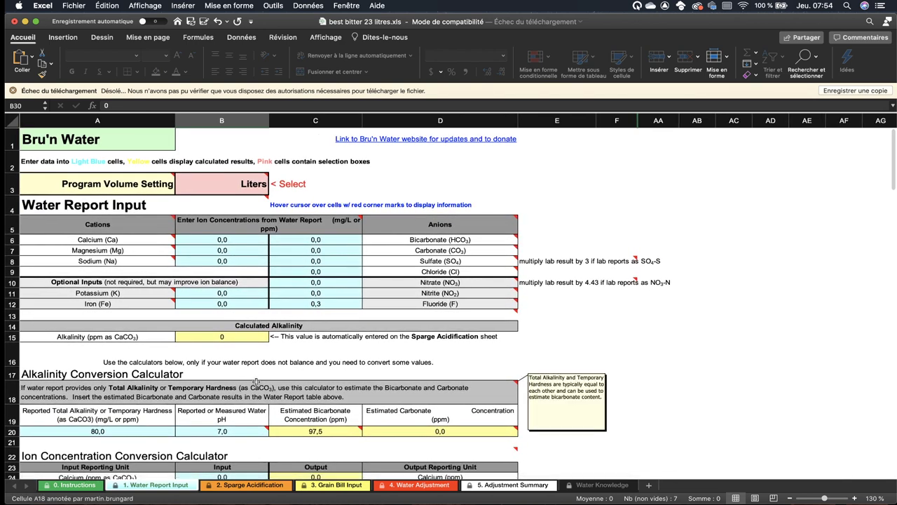
Step: Look over the Water Report Input sheet and check the Program Volume Setting choices, keeping Liters
scroll(259, 379, "down", 5)
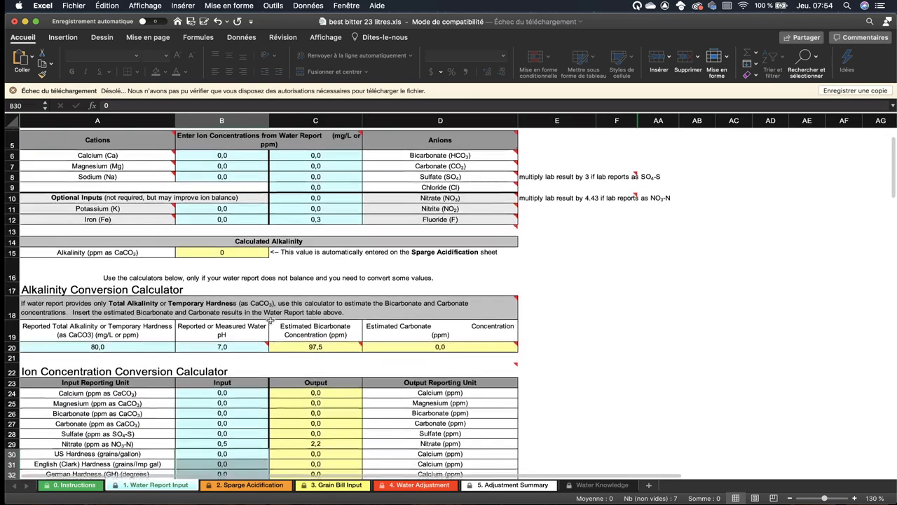
scroll(269, 323, "up", 3)
scroll(270, 326, "down", 1)
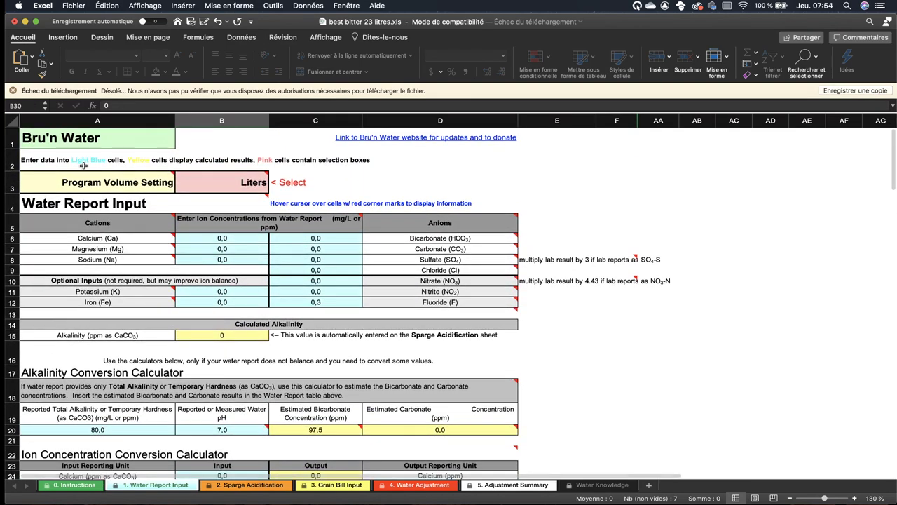
left_click(225, 183)
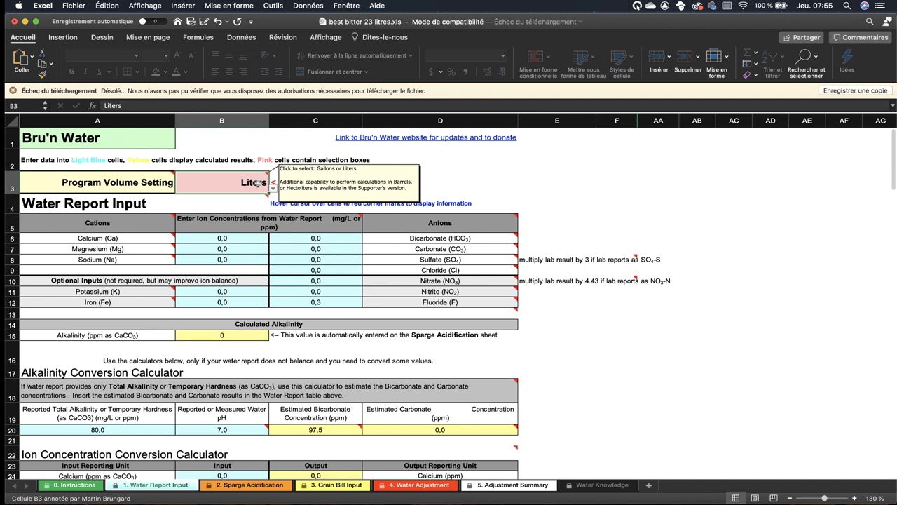
left_click(273, 189)
left_click(205, 210)
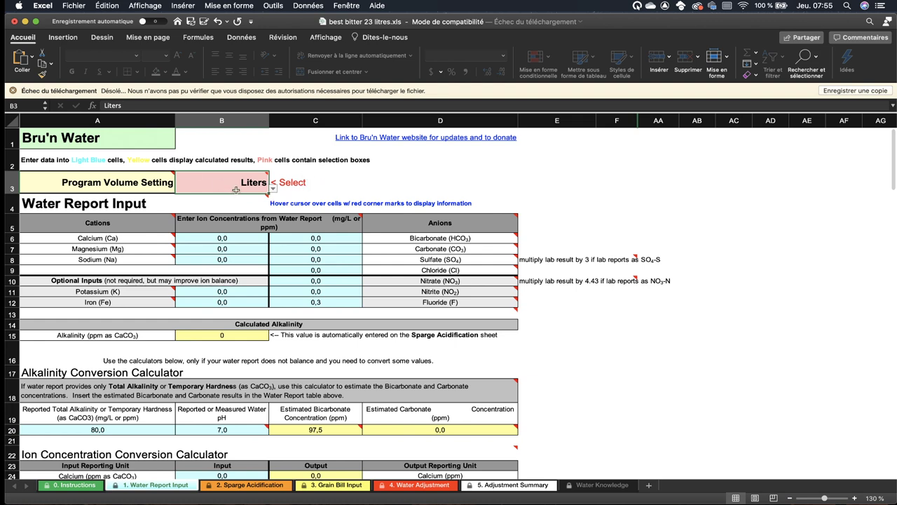
scroll(267, 316, "down", 1)
scroll(259, 421, "up", 1)
Step: Open the Sparge Acidification sheet and examine its input notes and the available acid types, keeping Lactic
left_click(245, 485)
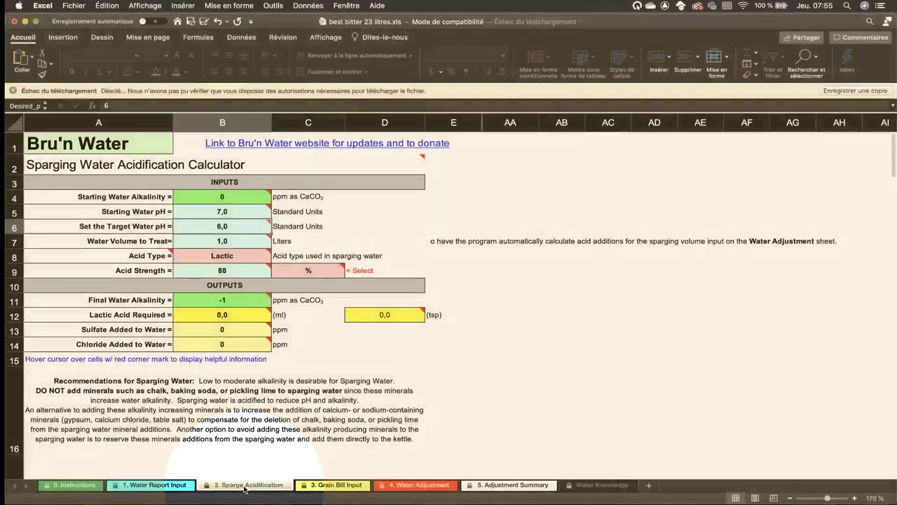
scroll(238, 351, "down", 1)
scroll(232, 309, "up", 1)
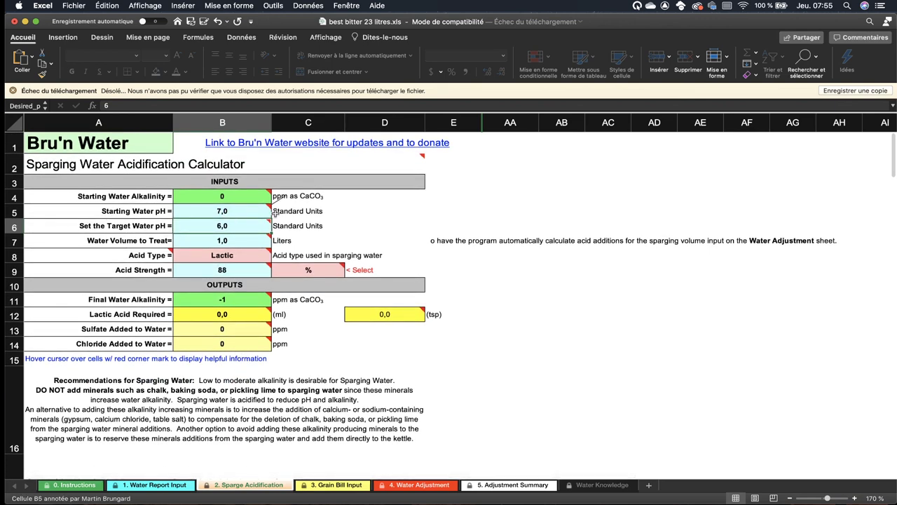
mouse_move(196, 200)
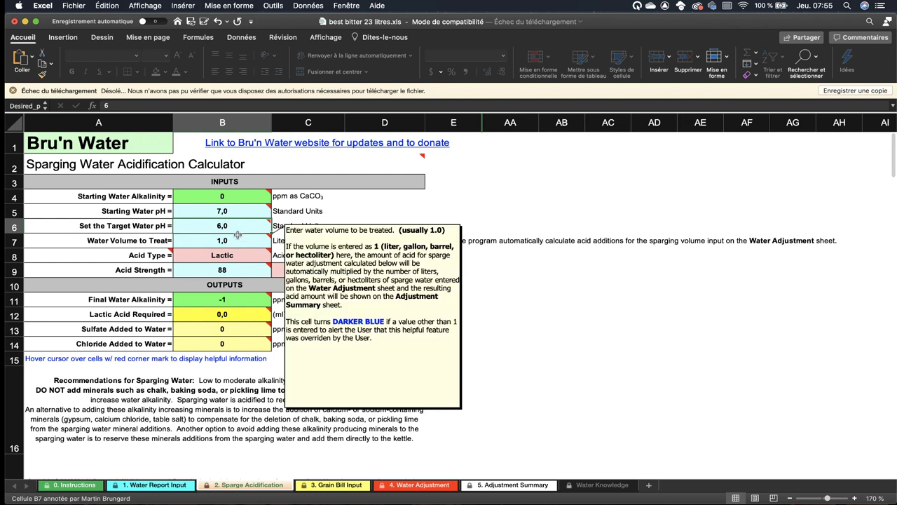
mouse_move(247, 244)
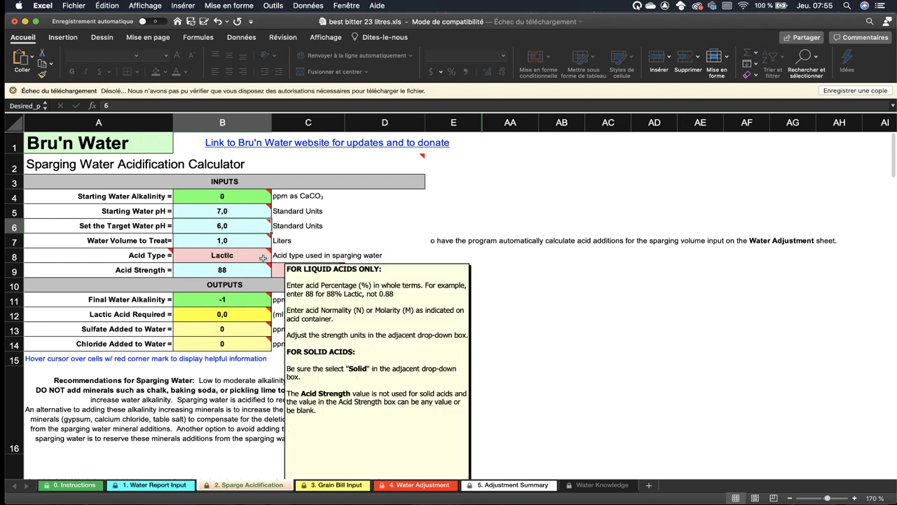
left_click(255, 255)
left_click(275, 258)
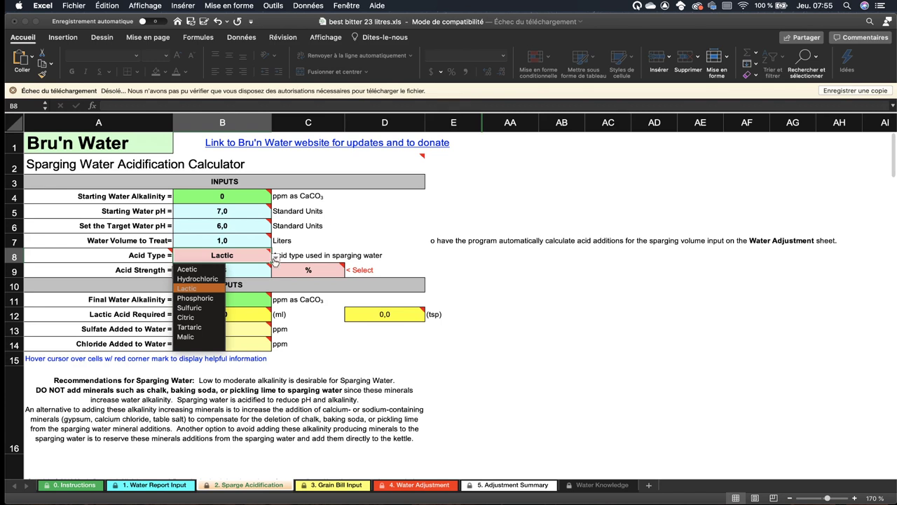
left_click(275, 258)
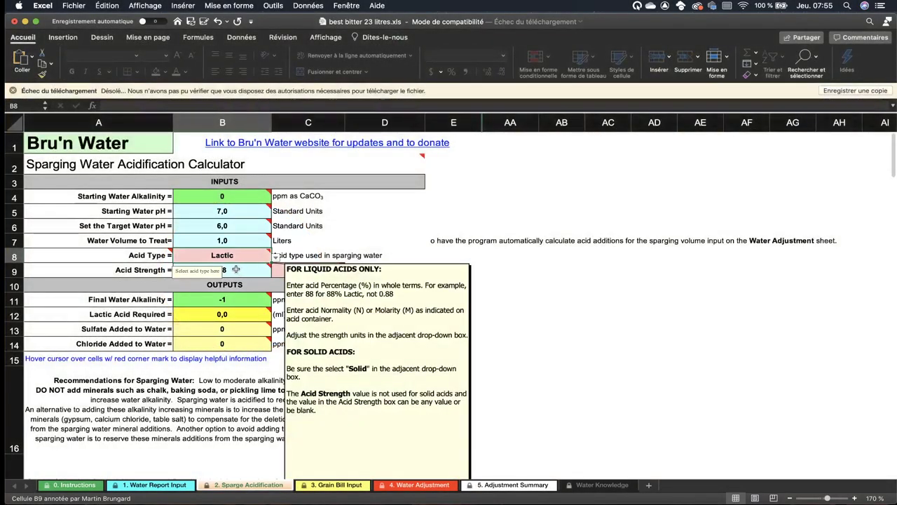
Step: Examine the Acid Strength value and its unit choices, keeping % as the unit
left_click(246, 269)
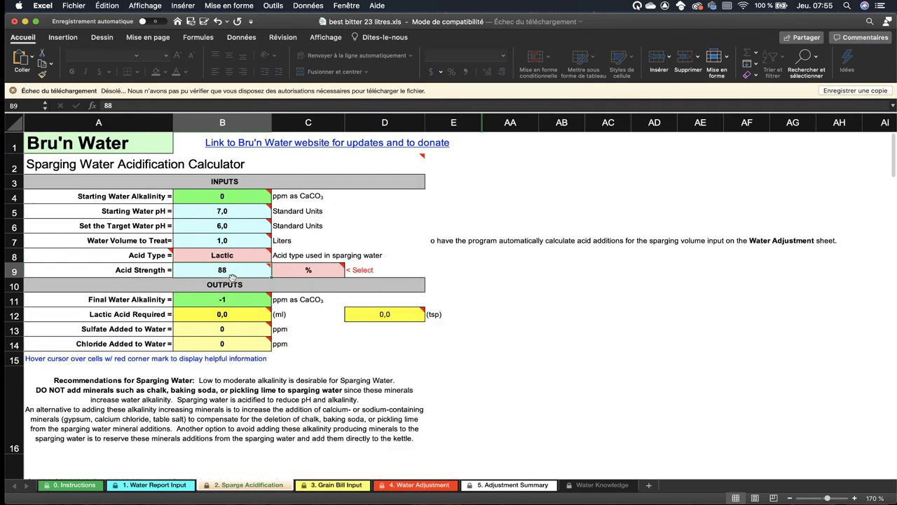
left_click(322, 271)
left_click(349, 272)
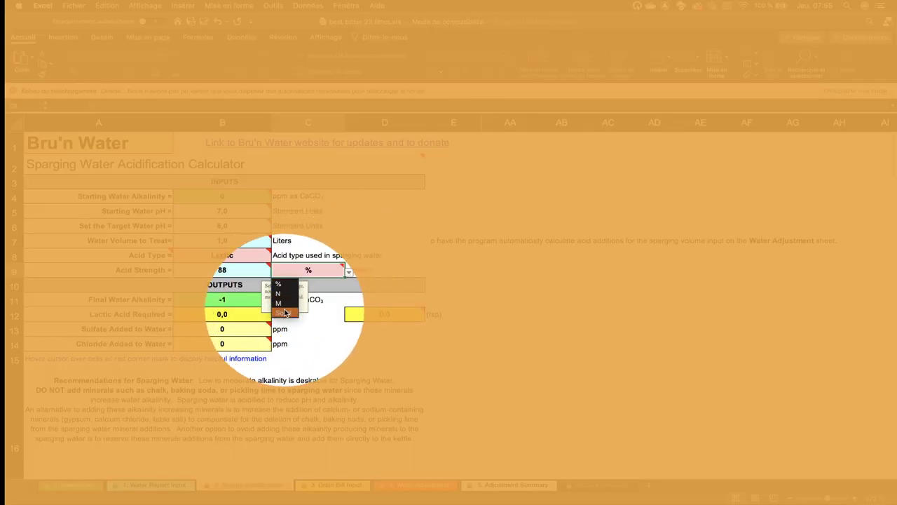
left_click(282, 288)
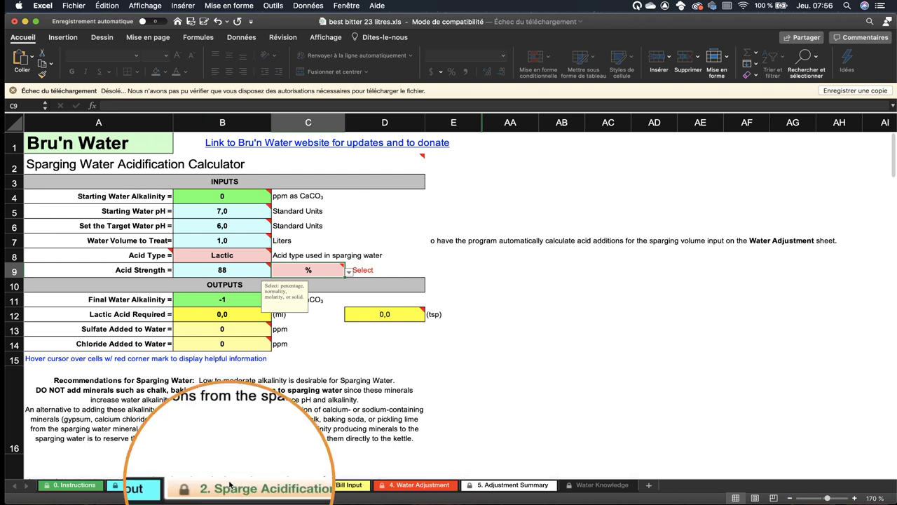
Step: Open the Grain Bill Input sheet, switch to BeerSmith, and check the color unit choices in its unit preferences, keeping EBC
left_click(334, 485)
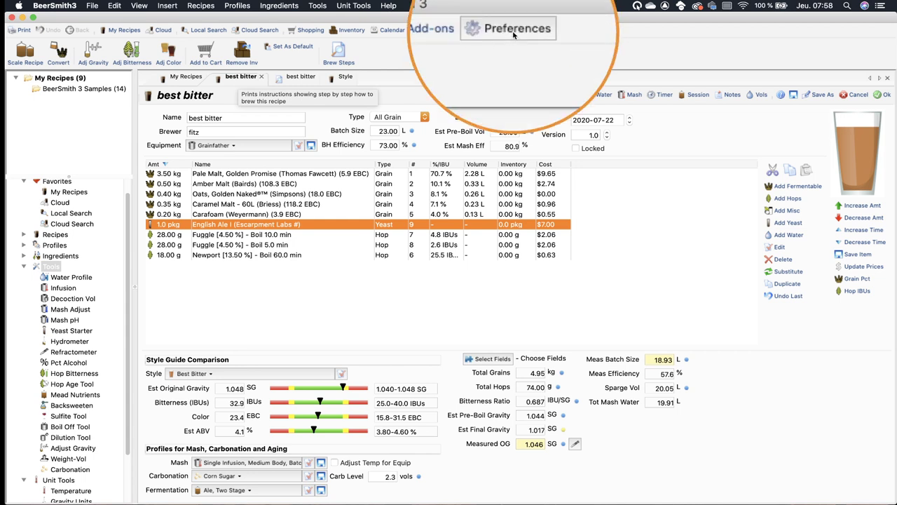
left_click(515, 30)
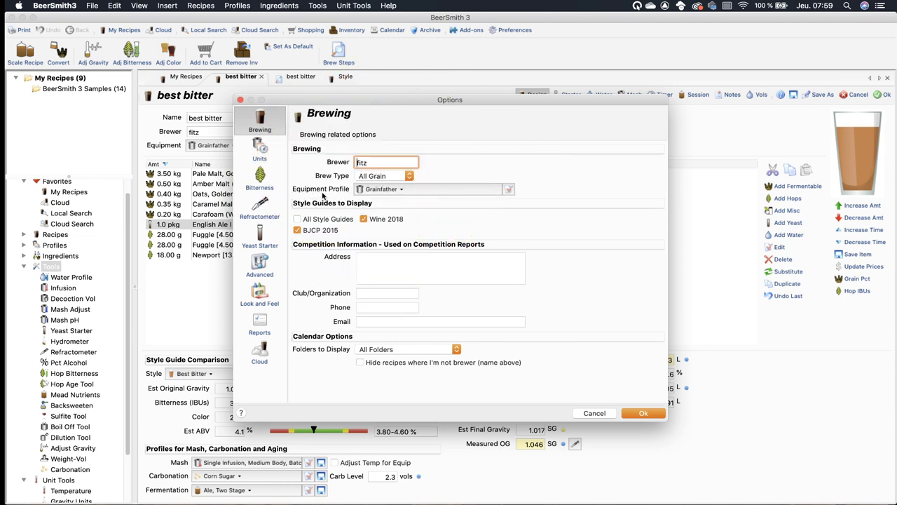
left_click(268, 155)
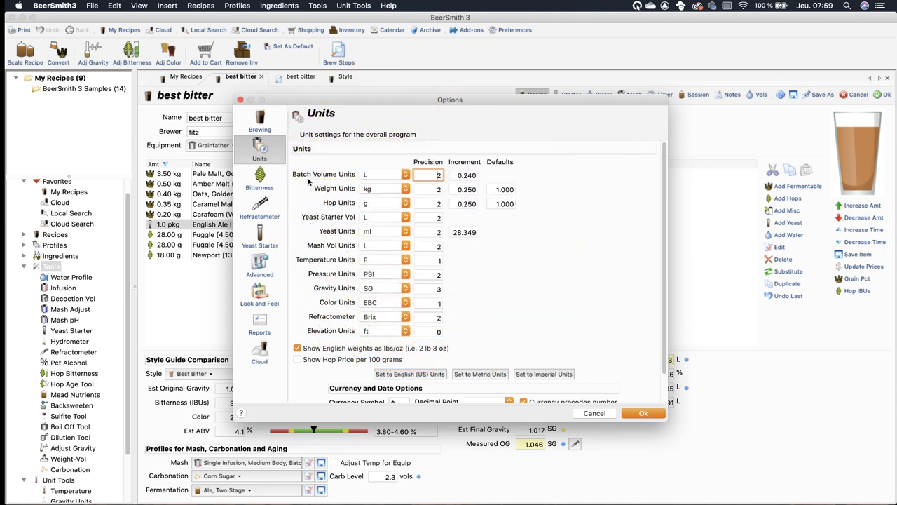
left_click(406, 304)
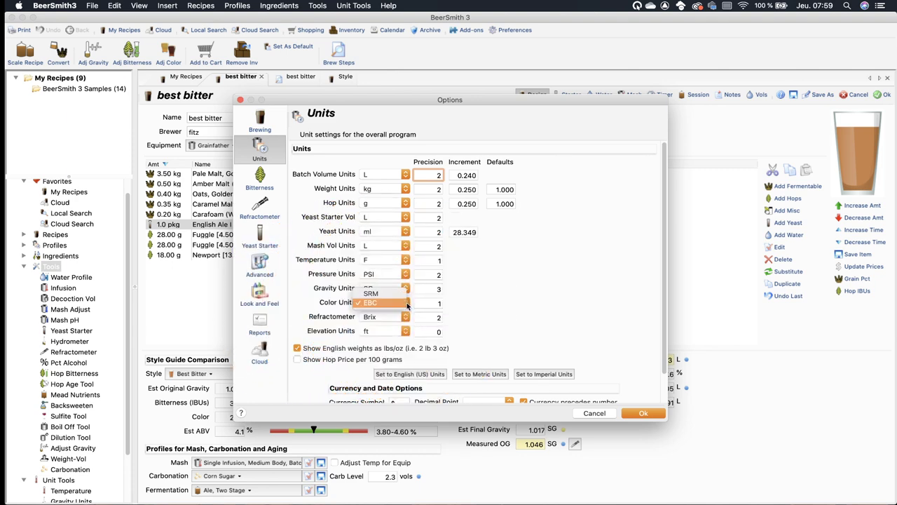
left_click(382, 302)
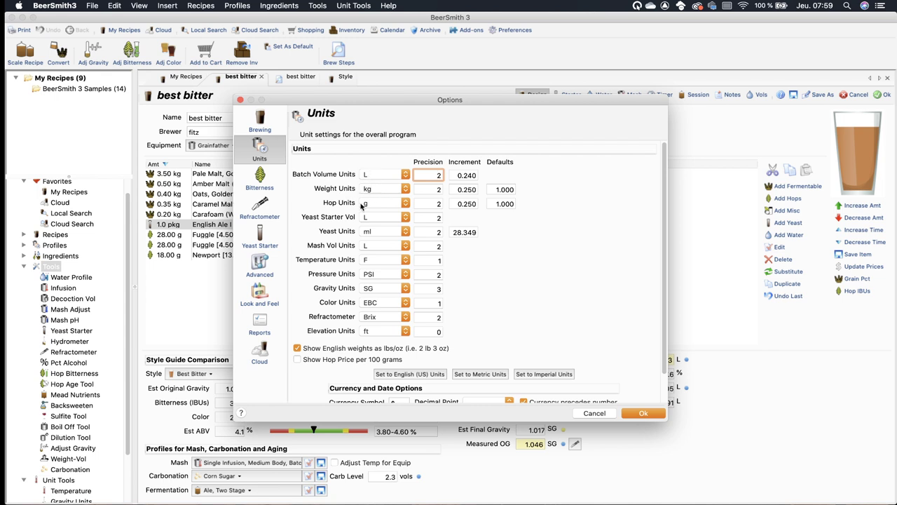
Step: Check the temperature, gravity, refractometer and color unit choices in the preferences, keeping F, SG, Brix and EBC
left_click(385, 259)
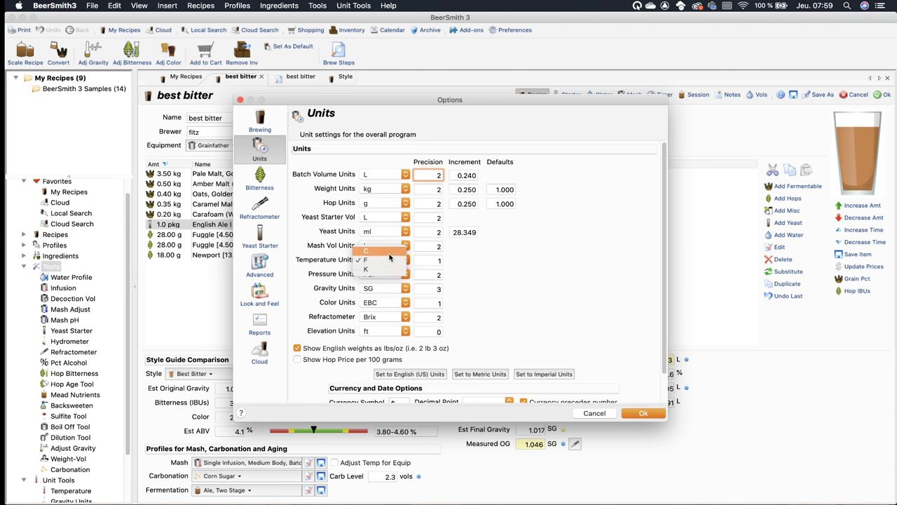
left_click(386, 259)
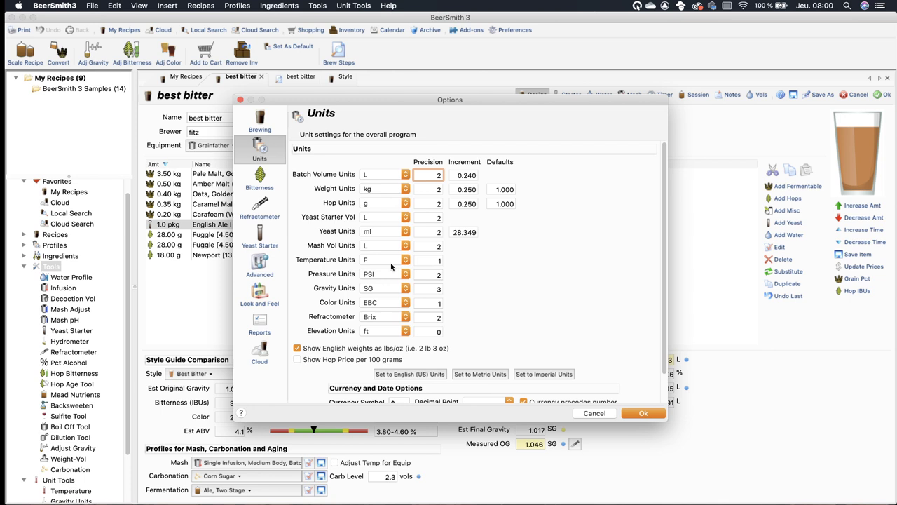
left_click(385, 292)
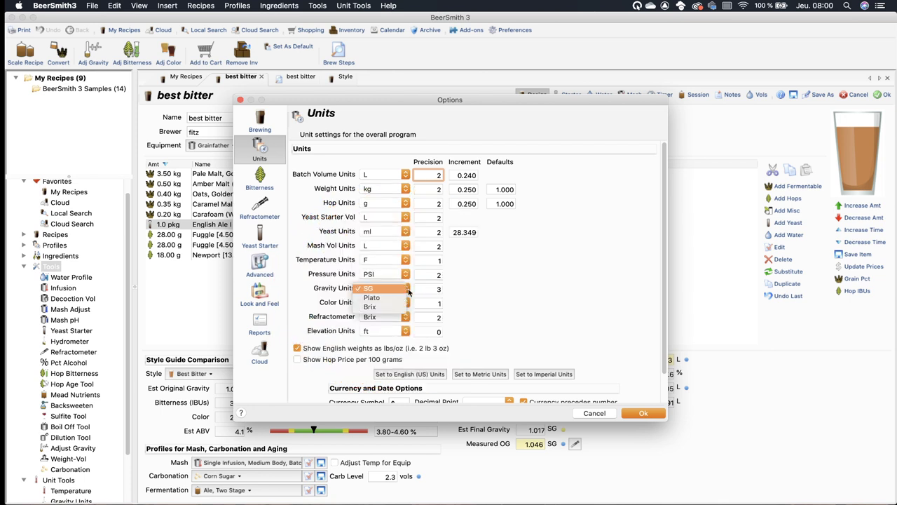
left_click(385, 289)
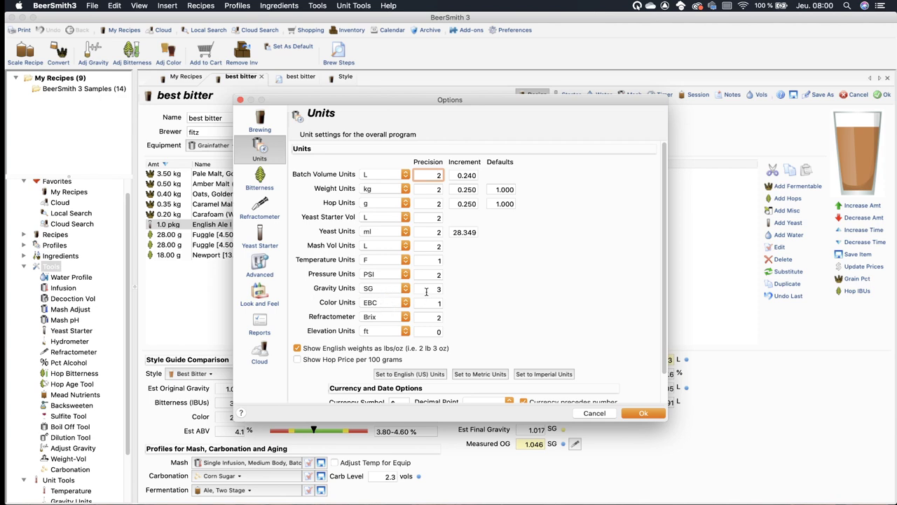
left_click(390, 318)
left_click(390, 317)
left_click(388, 303)
left_click(387, 302)
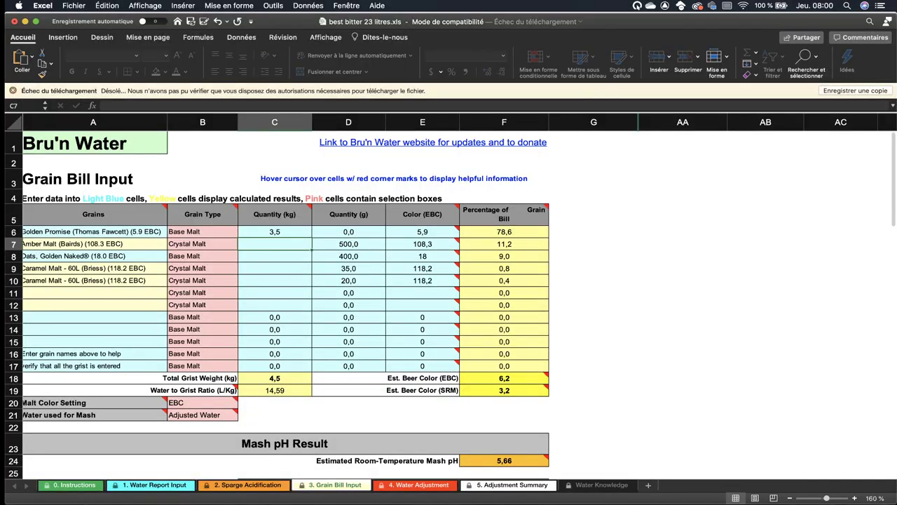
Step: In Excel's Grain Bill Input sheet, replace the grain name in A10 with "Carafoam (Weyermann) (3.9 EBC)", copied from BeerSmith's brew steps report
scroll(131, 190, "left", 1)
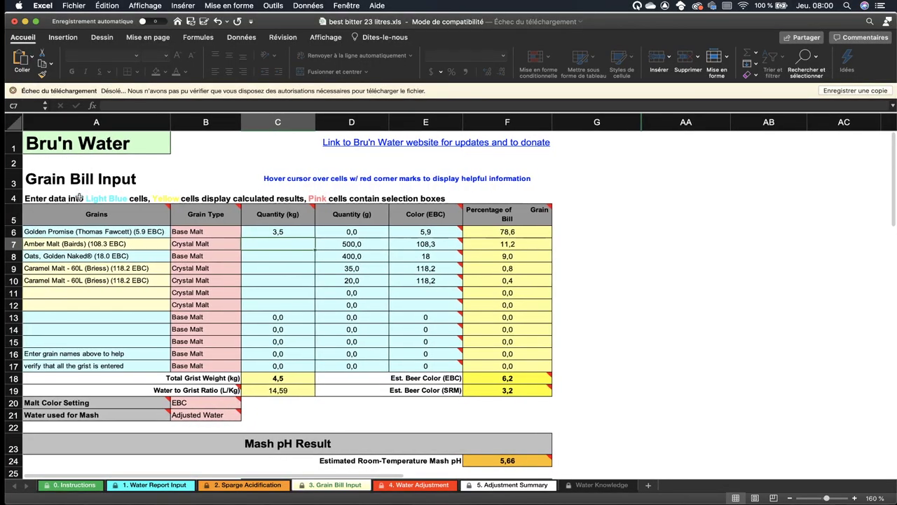
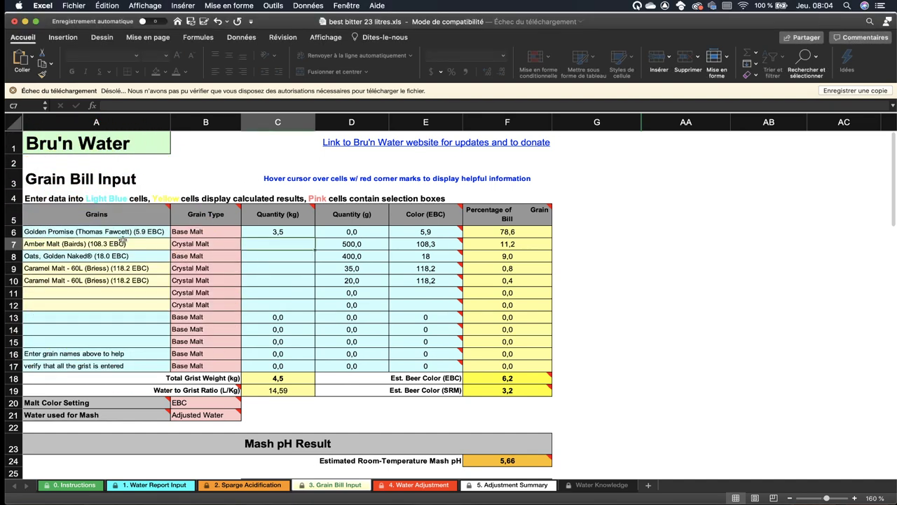
left_click(91, 255)
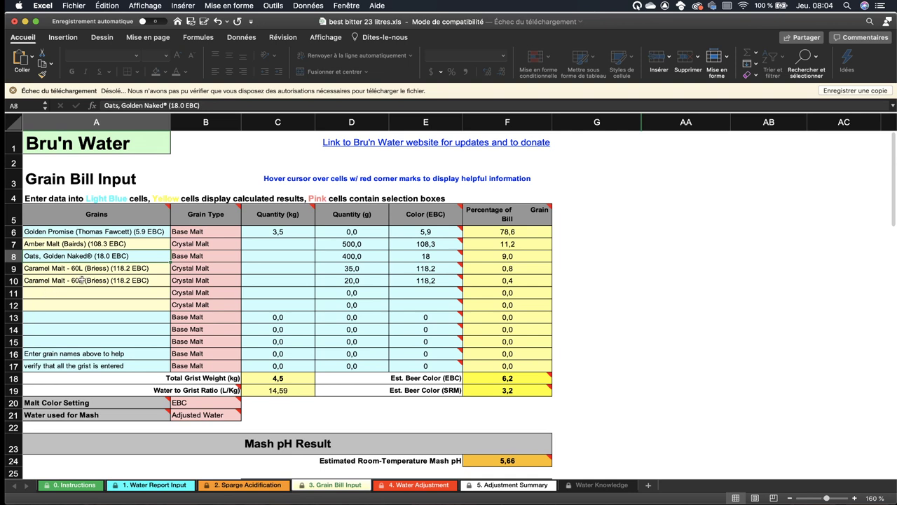
left_click(82, 280)
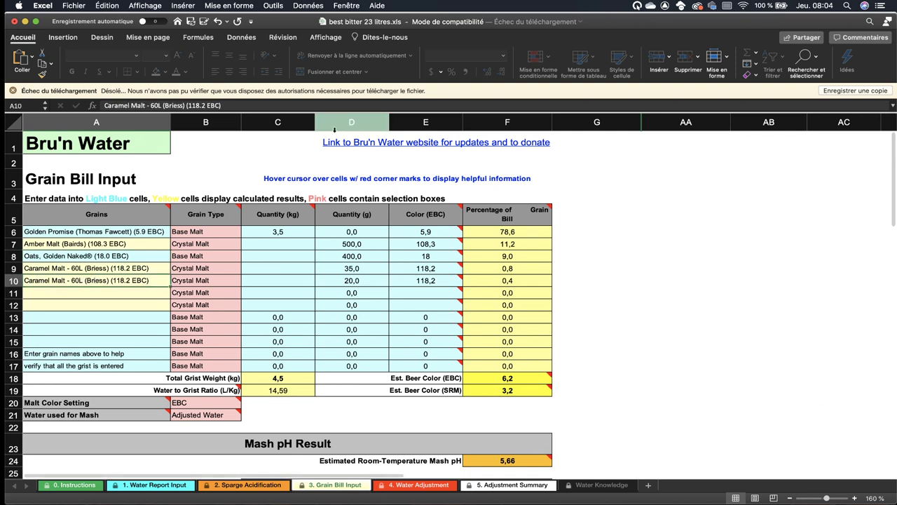
left_click(25, 22)
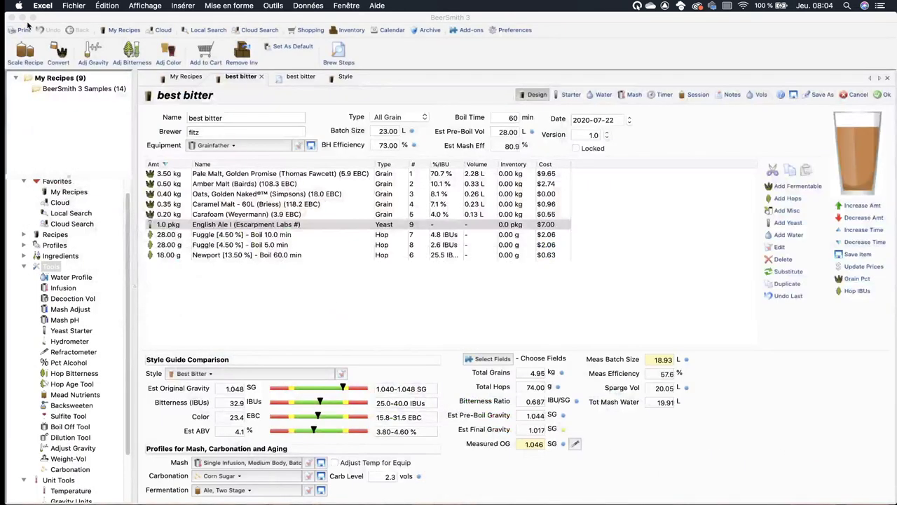
left_click(232, 217)
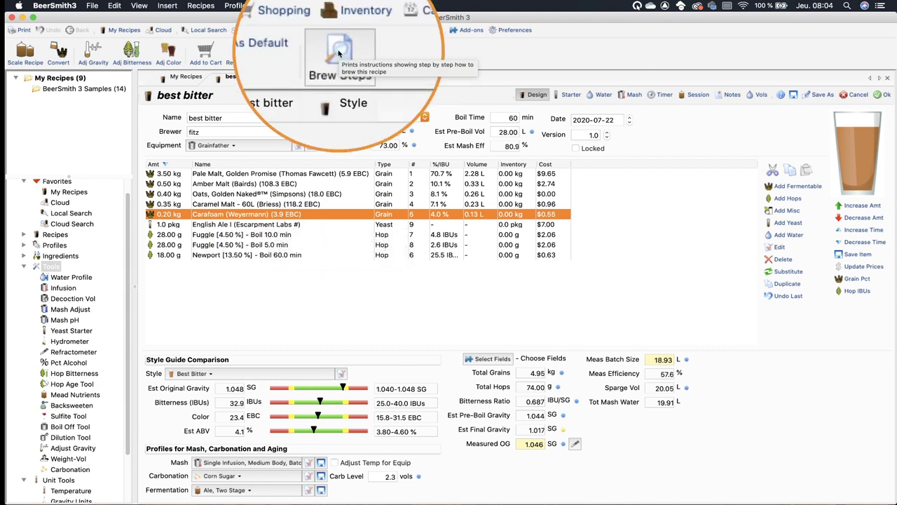
left_click(296, 78)
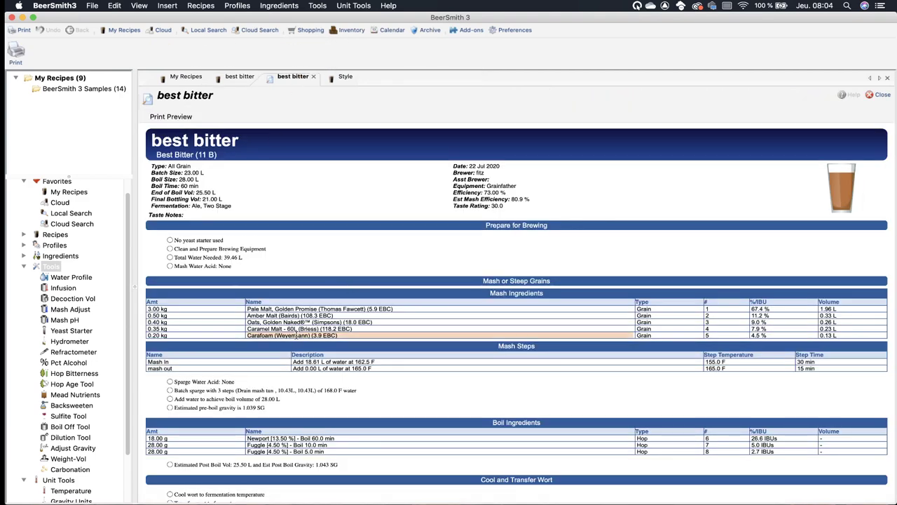
key("super+Tab")
type("Carafoam (Weyermann) (3.9 EBC)")
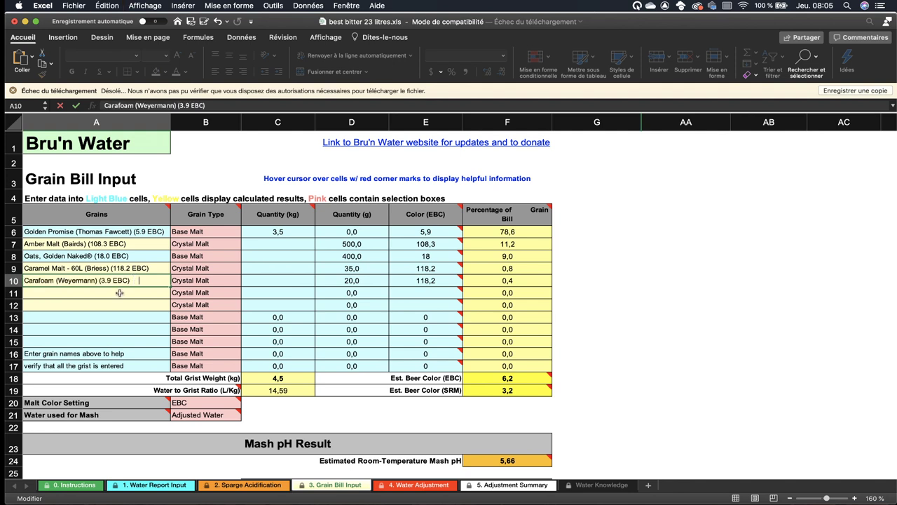
key("Return")
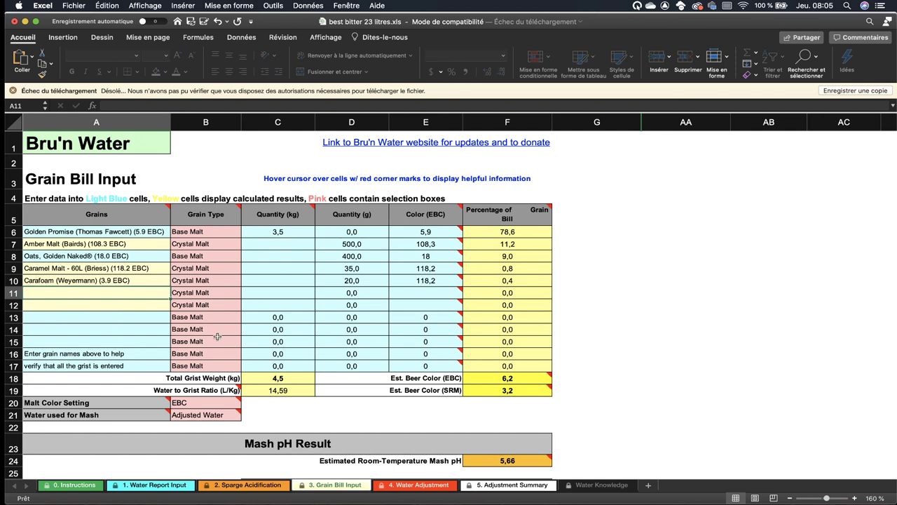
Step: Check the Malt Color Setting unit choices in B20, keeping EBC
mouse_move(34, 402)
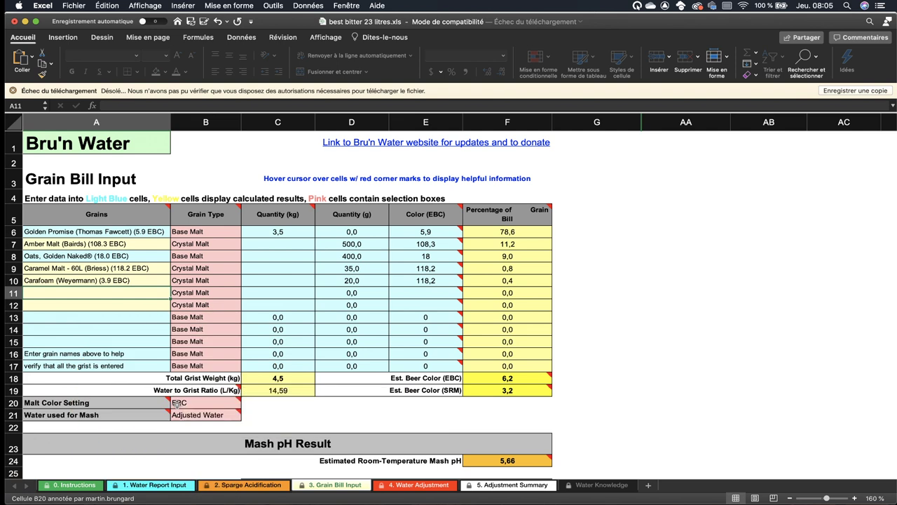
left_click(239, 400)
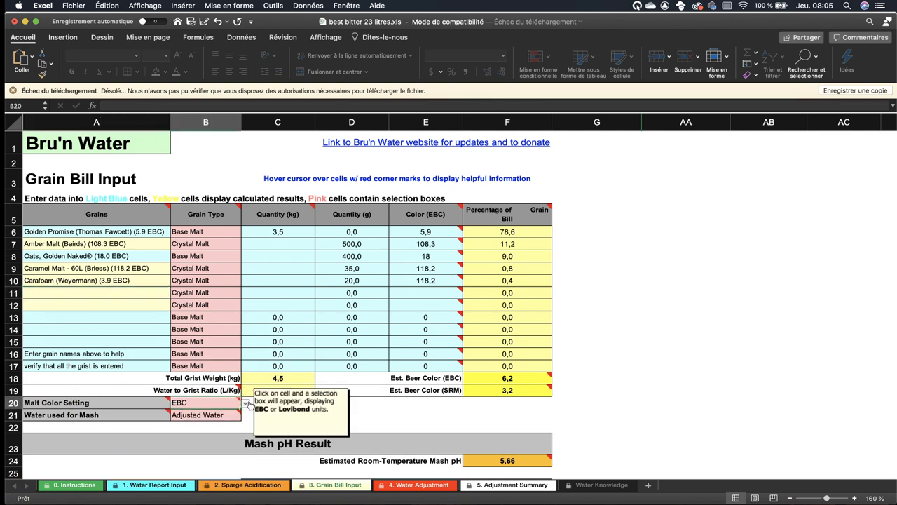
left_click(246, 406)
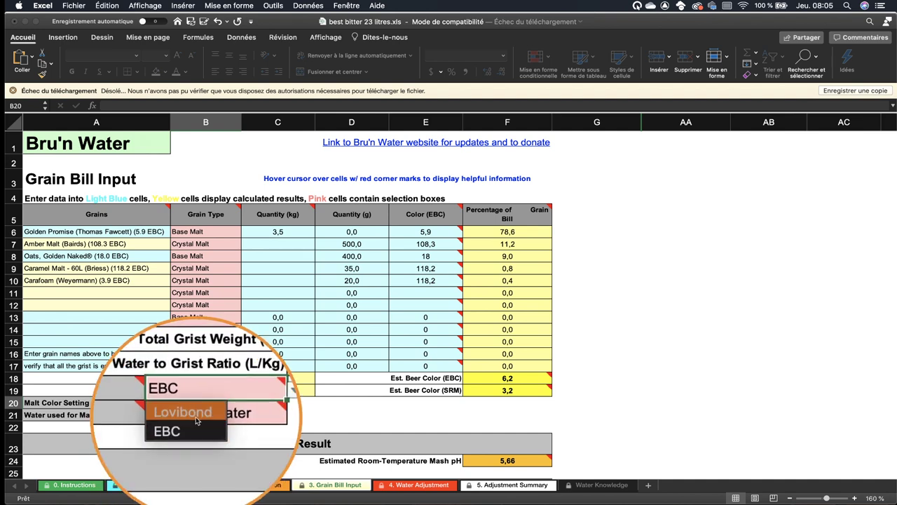
left_click(195, 429)
scroll(596, 166, "down", 1)
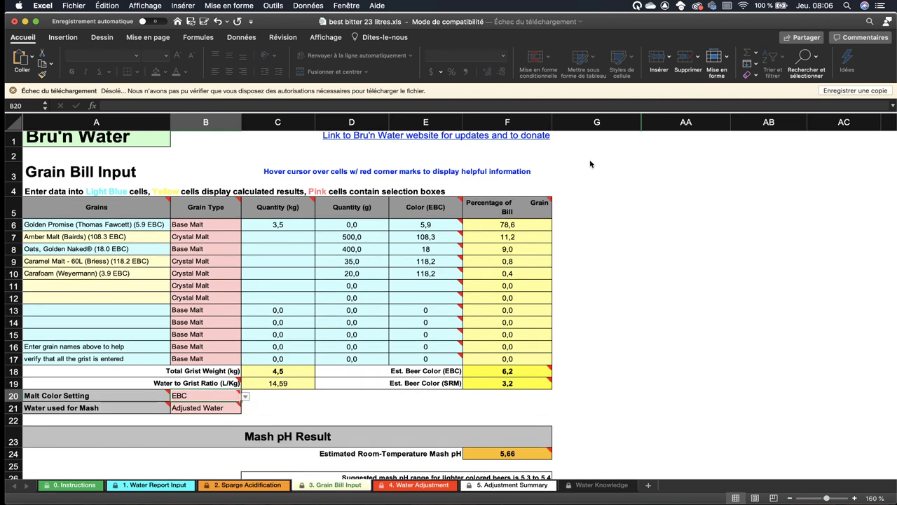
scroll(544, 155, "up", 1)
scroll(543, 155, "right", 2)
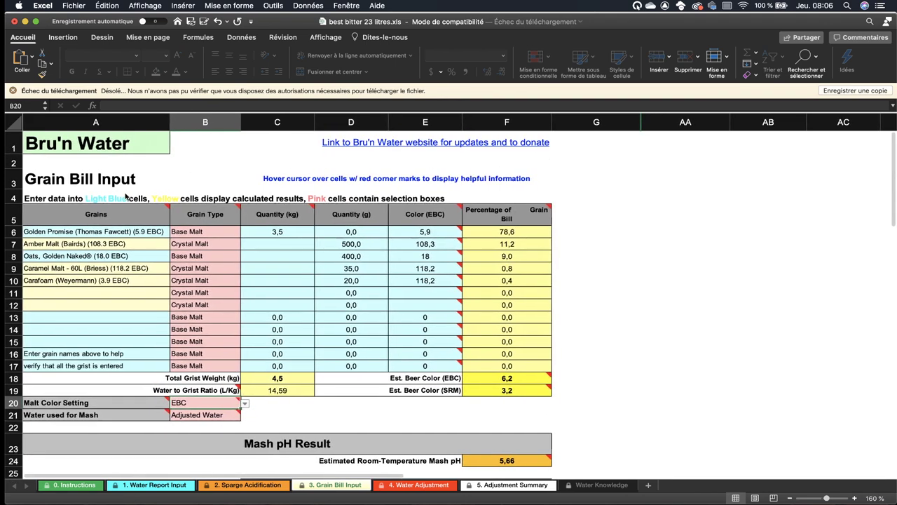
scroll(82, 206, "left", 2)
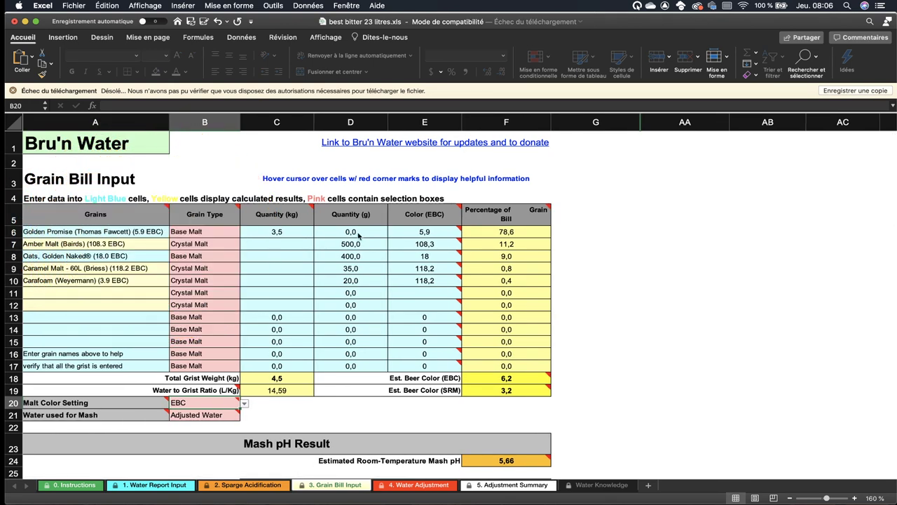
Step: Read the note on the Color (EBC) column heading and clear the Water used for Mash selection in B21
mouse_move(414, 224)
scroll(295, 210, "down", 2)
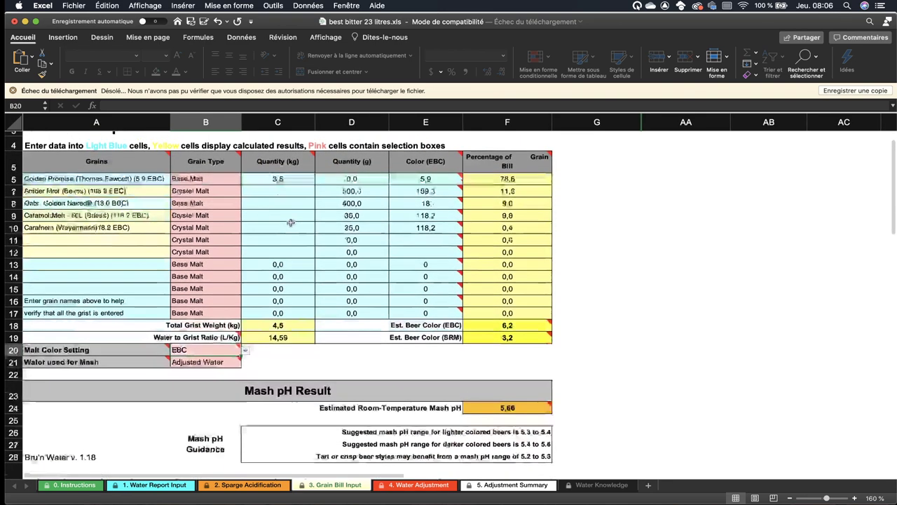
scroll(256, 213, "right", 1)
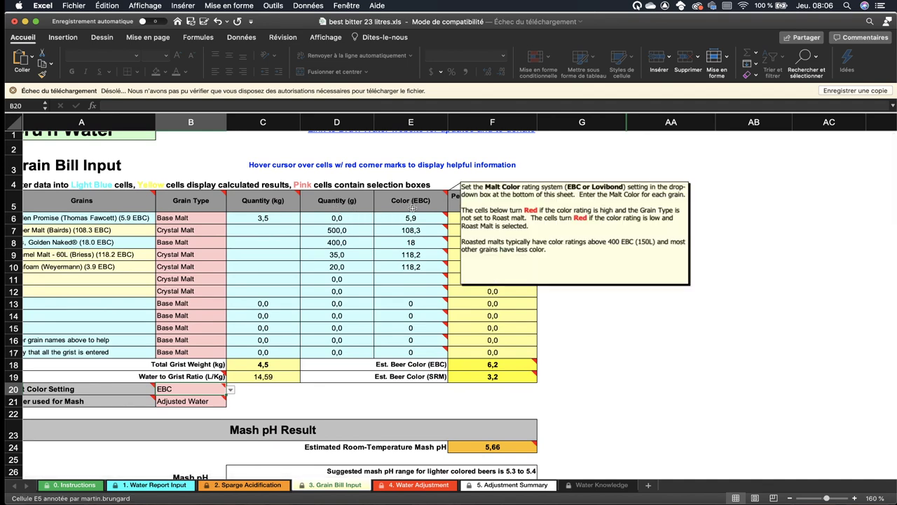
key("Down")
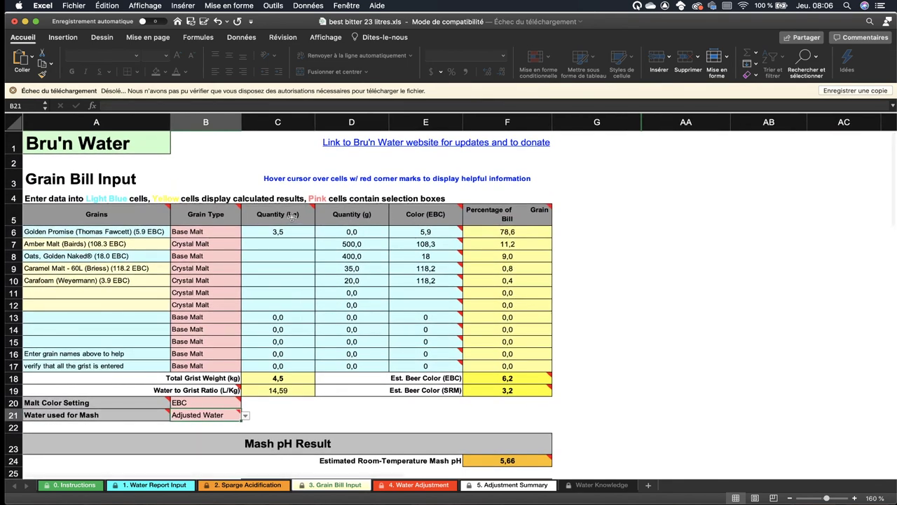
left_click(278, 232)
Step: Review the grain types of the listed malts and set Carafoam's grain type in B10 to Base Malt
mouse_move(206, 210)
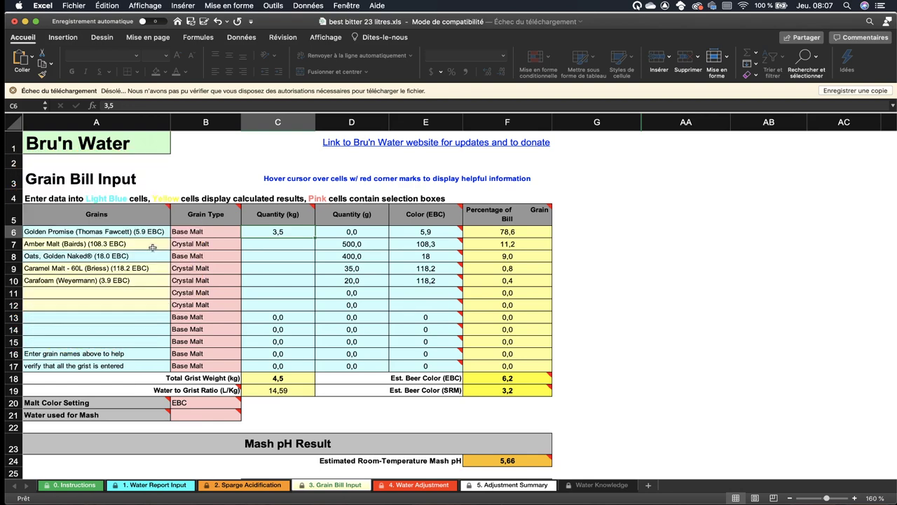
left_click(205, 242)
left_click(91, 256)
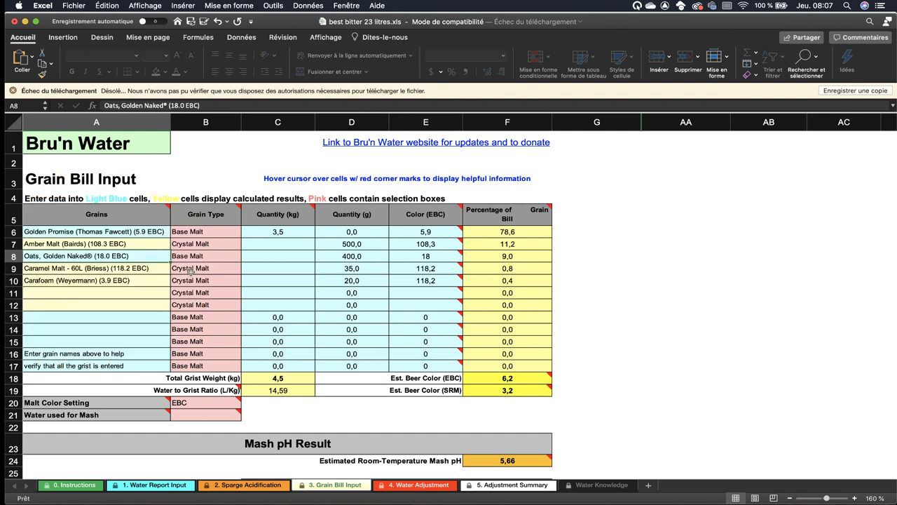
left_click(217, 280)
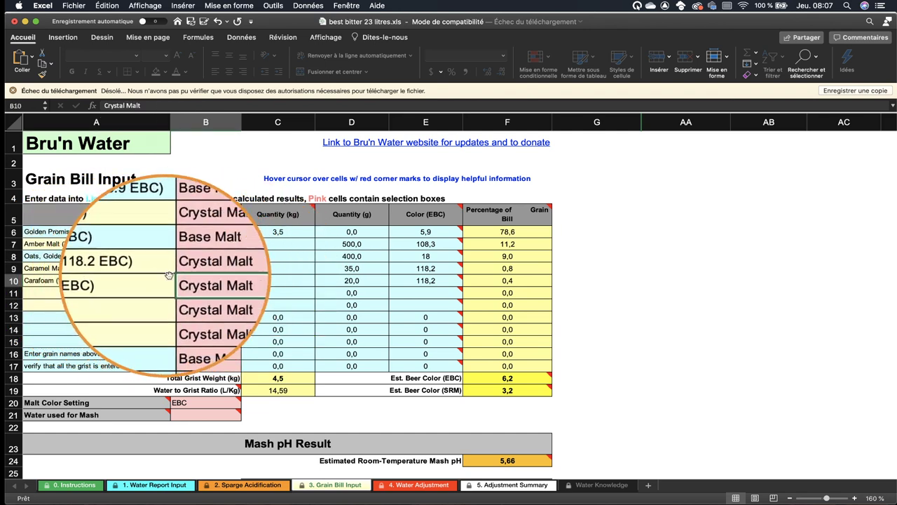
left_click(245, 280)
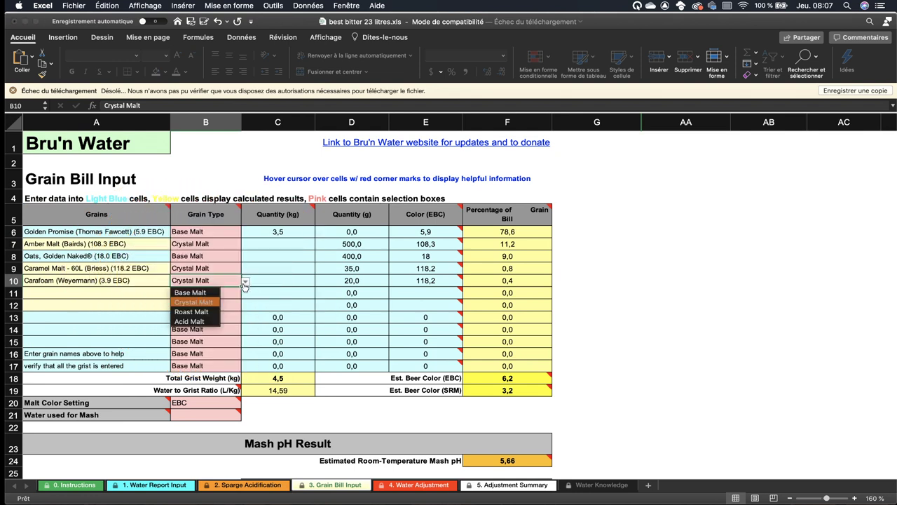
left_click(199, 293)
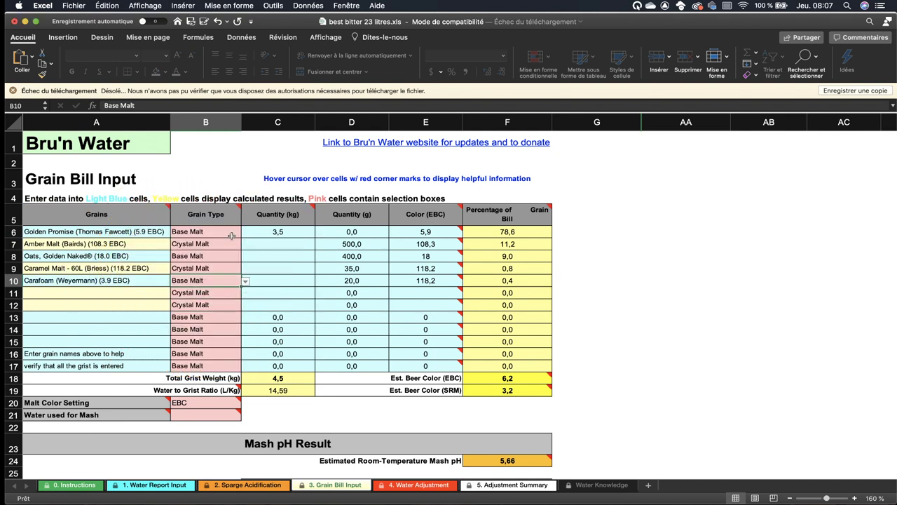
Step: Correct the gram quantities to 350 for Caramel Malt in D9 and 200 for Carafoam in D10
left_click(276, 232)
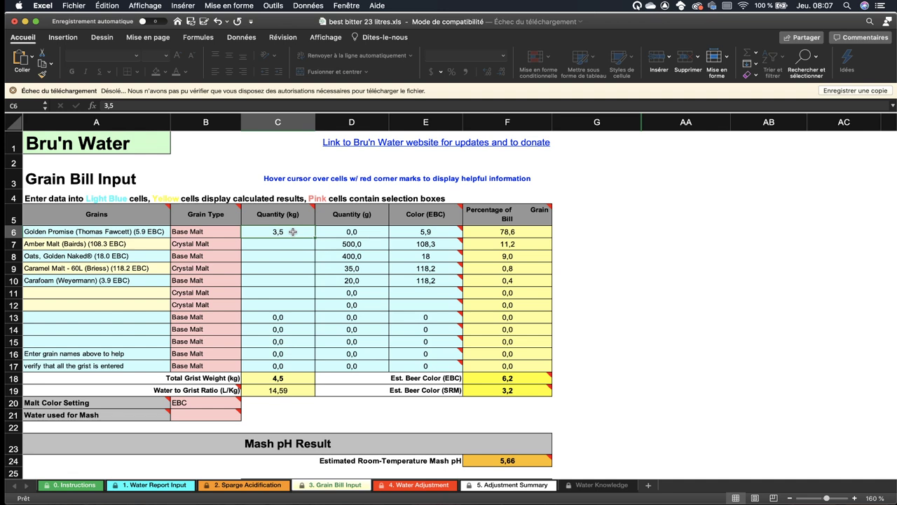
left_click(353, 247)
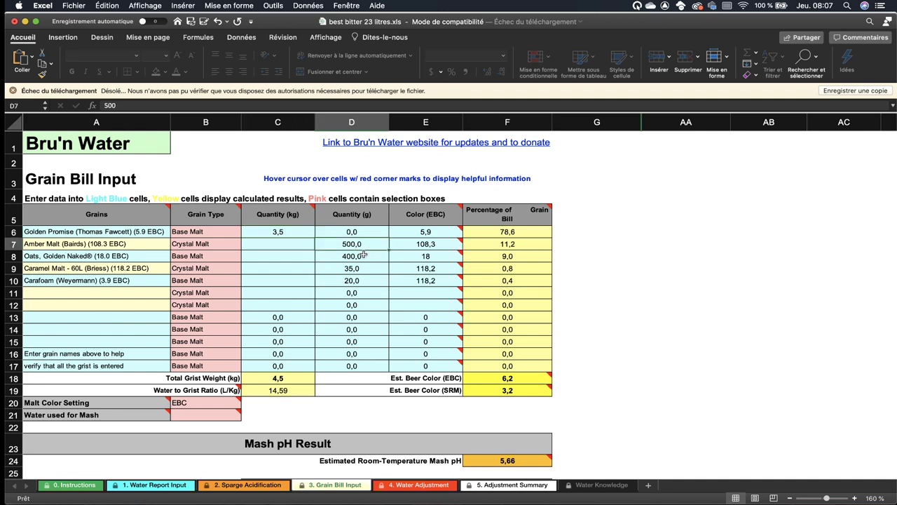
left_click(368, 257)
left_click(360, 267)
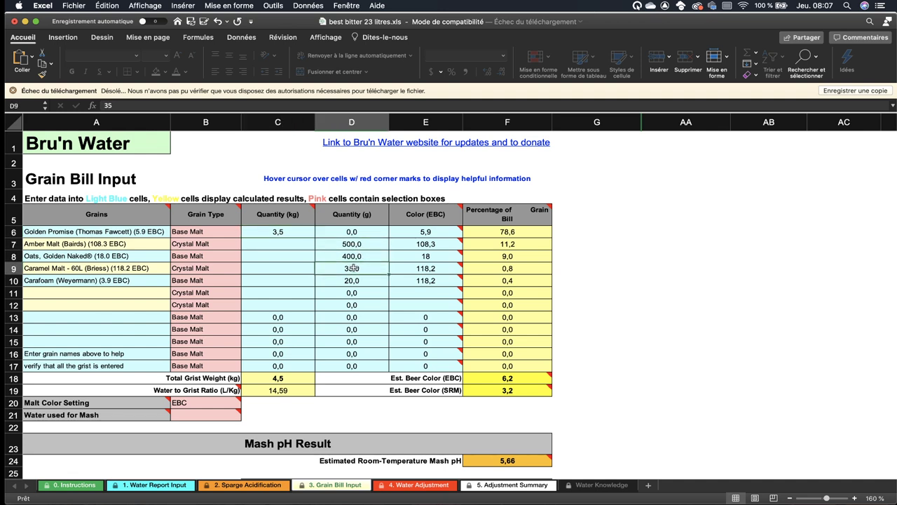
double_click(353, 268)
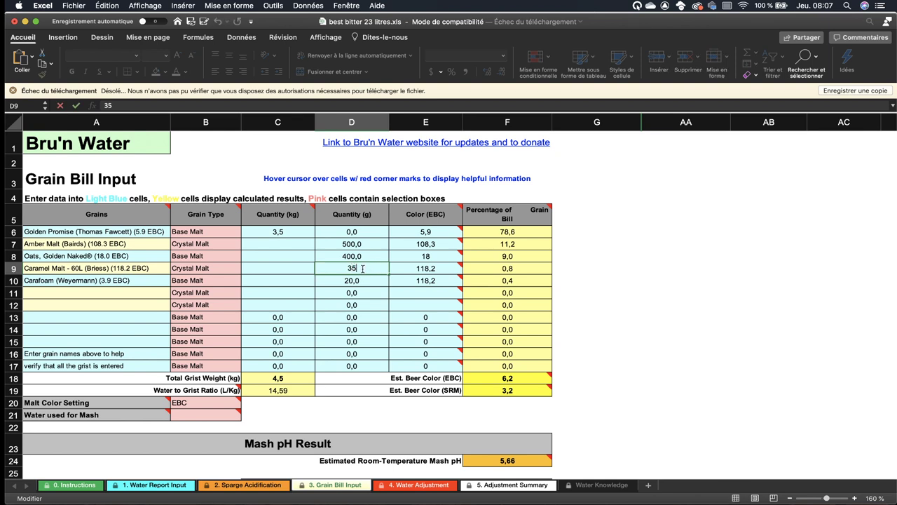
type("0")
key("Return")
double_click(383, 281)
type("0")
key("Return")
Step: Enter 3.9, with a decimal point, as Carafoam's color in E10
left_click(424, 278)
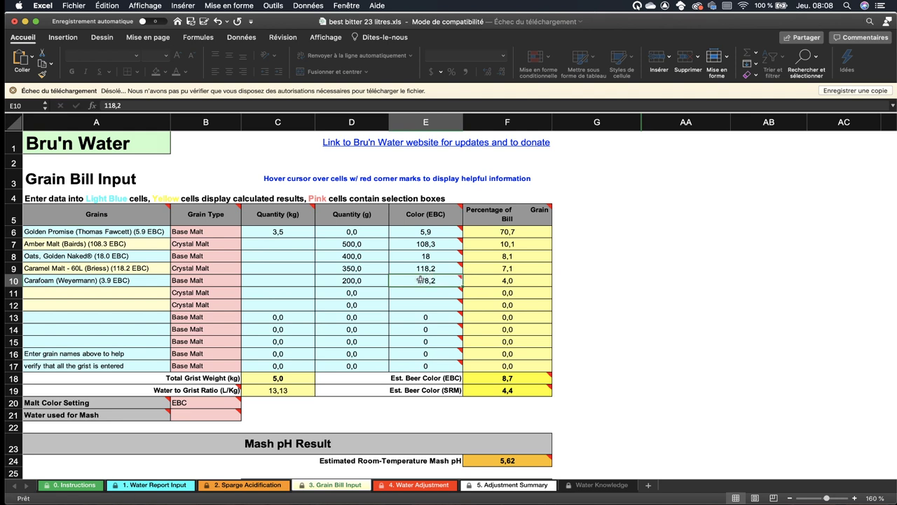
mouse_move(438, 281)
type("1")
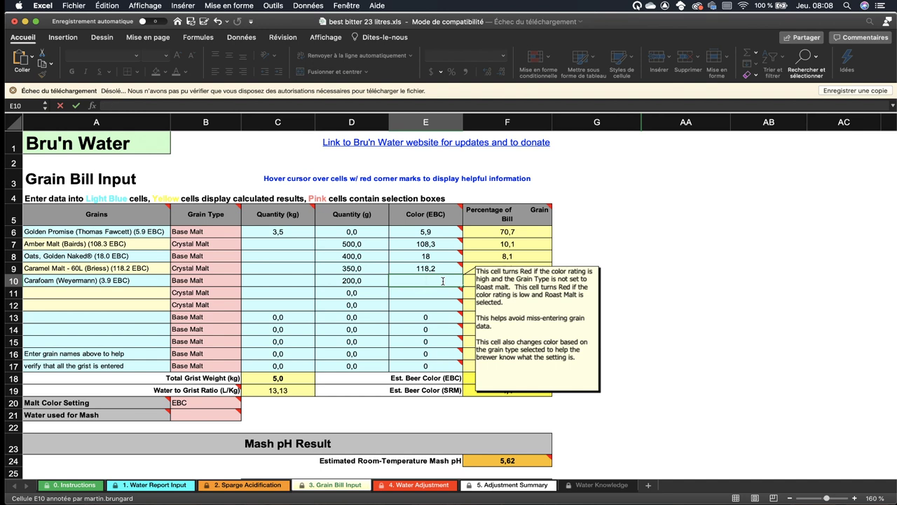
type(".9")
key("Return")
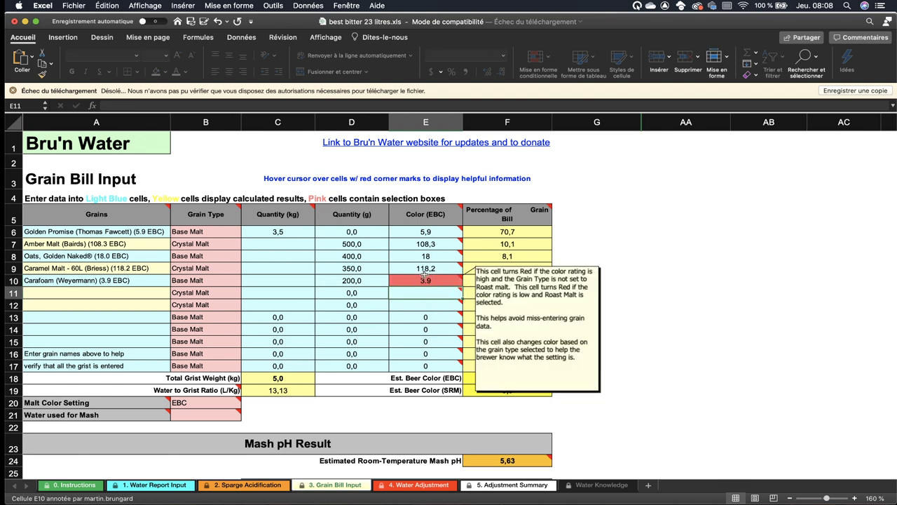
Step: Try Roast Malt as Carafoam's grain type in B10 and return it to Base Malt
mouse_move(431, 300)
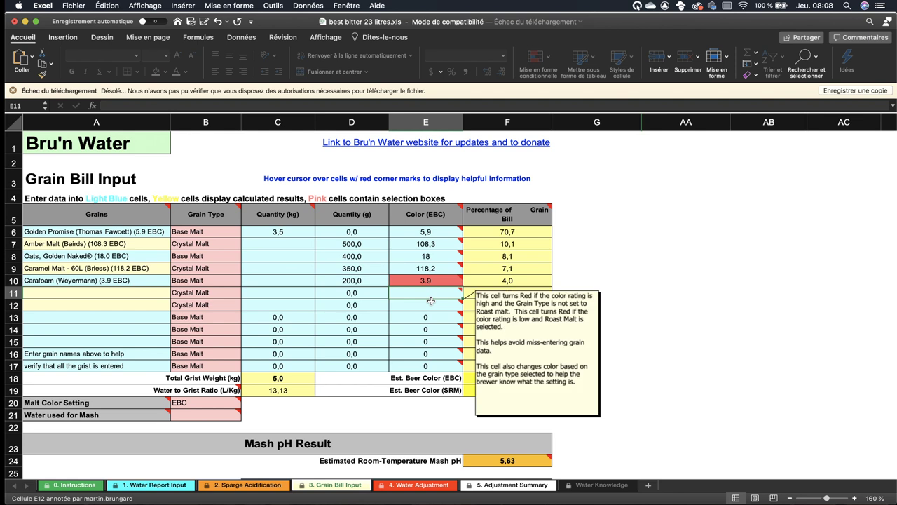
left_click(182, 279)
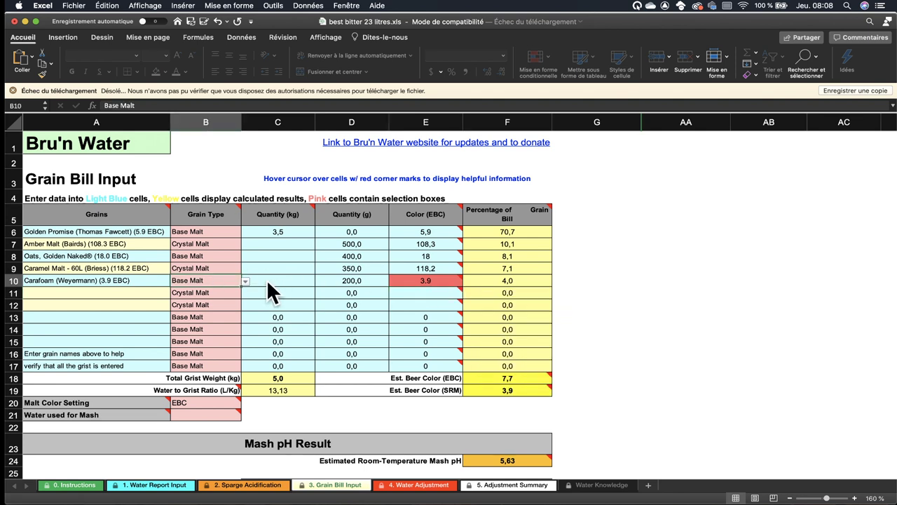
left_click(246, 282)
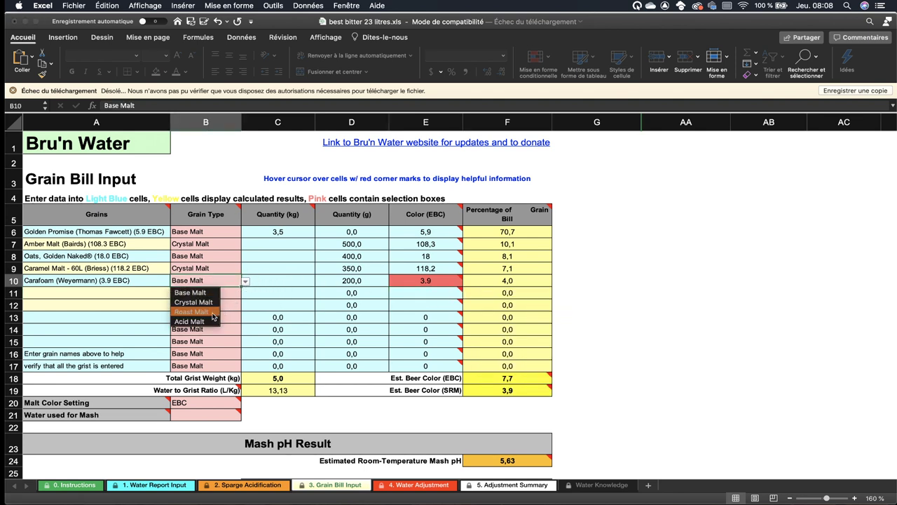
left_click(212, 313)
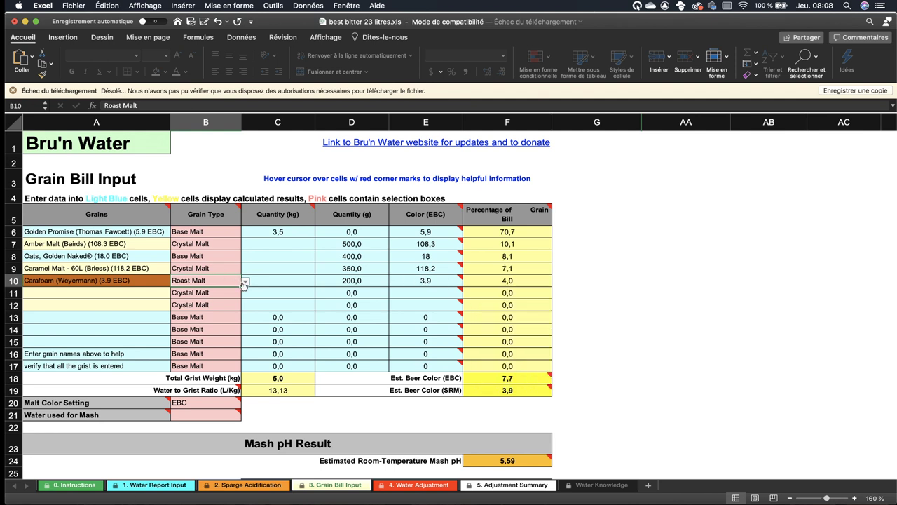
left_click(245, 282)
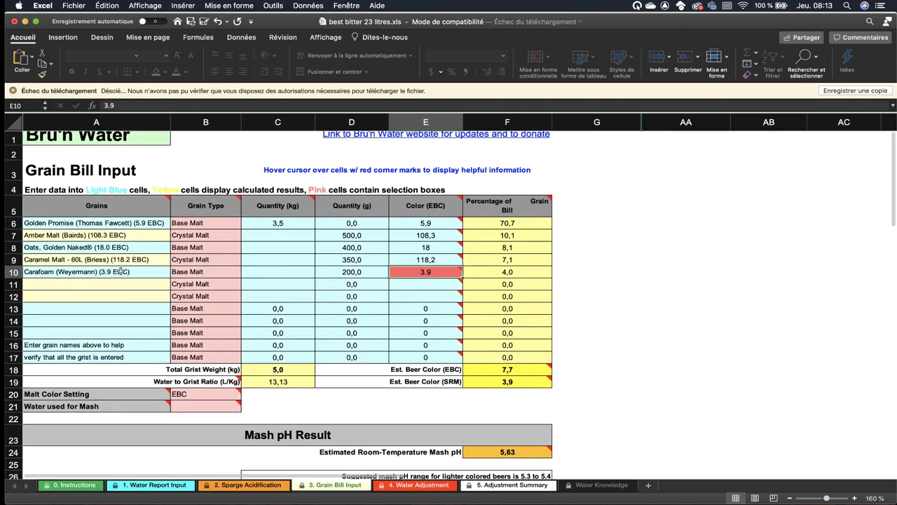
Step: Edit Carafoam's color in E10 to 3,9, using a decimal comma
mouse_move(438, 271)
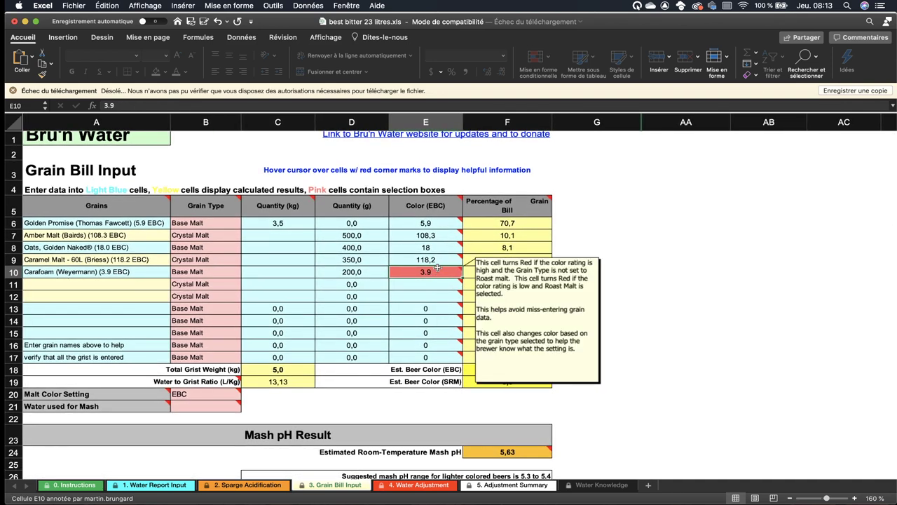
double_click(441, 271)
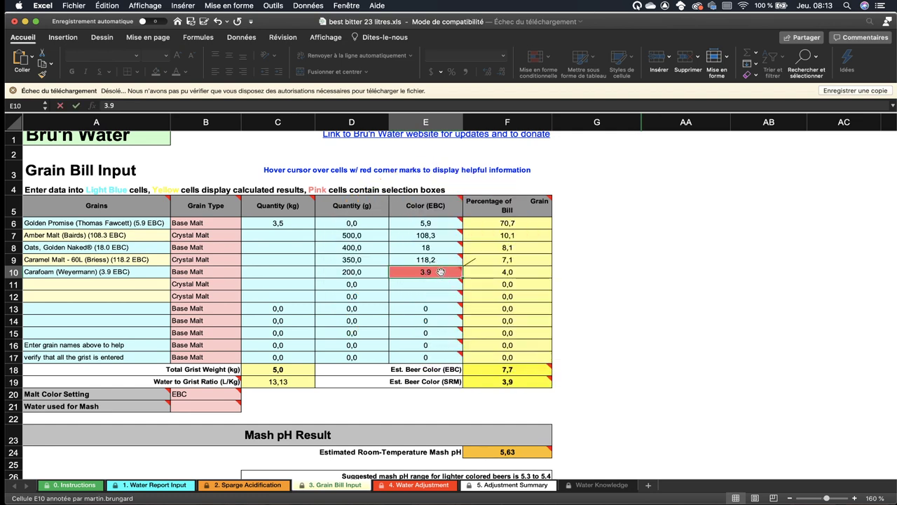
mouse_move(434, 272)
left_click(431, 272)
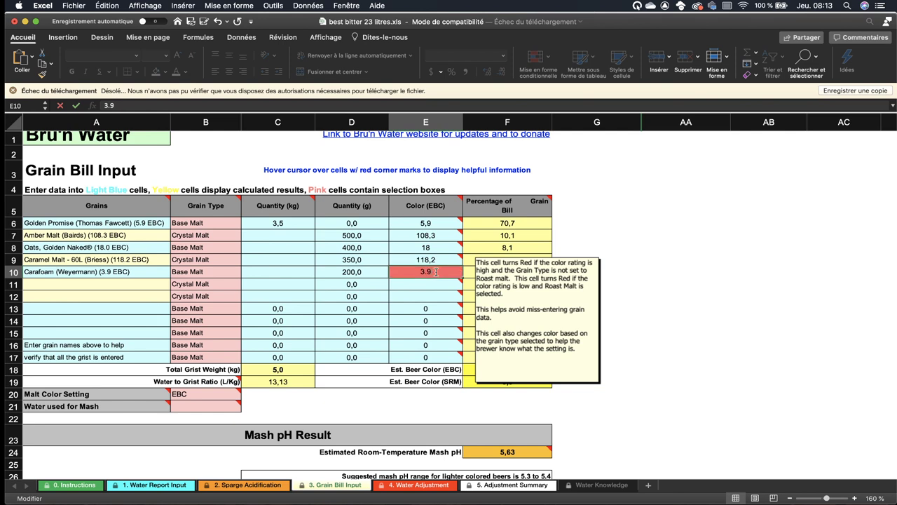
scroll(471, 284, "up", 1)
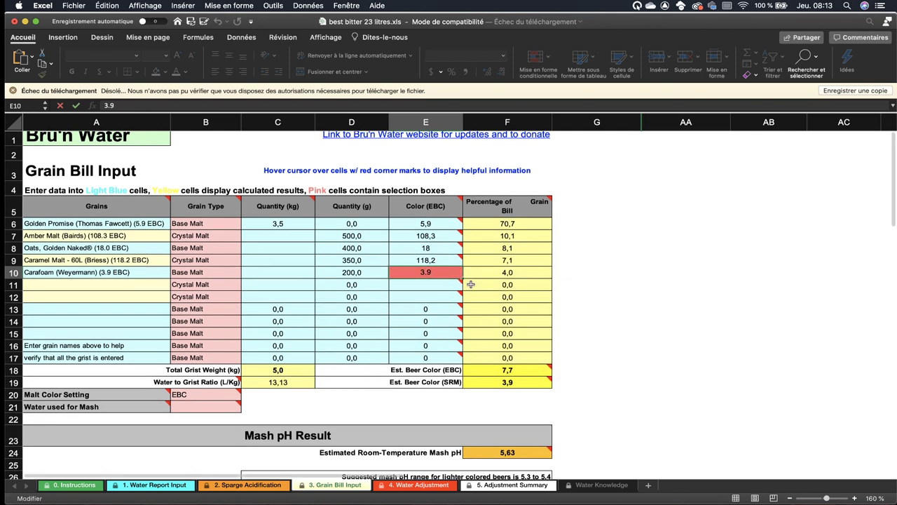
type("9")
key("Return")
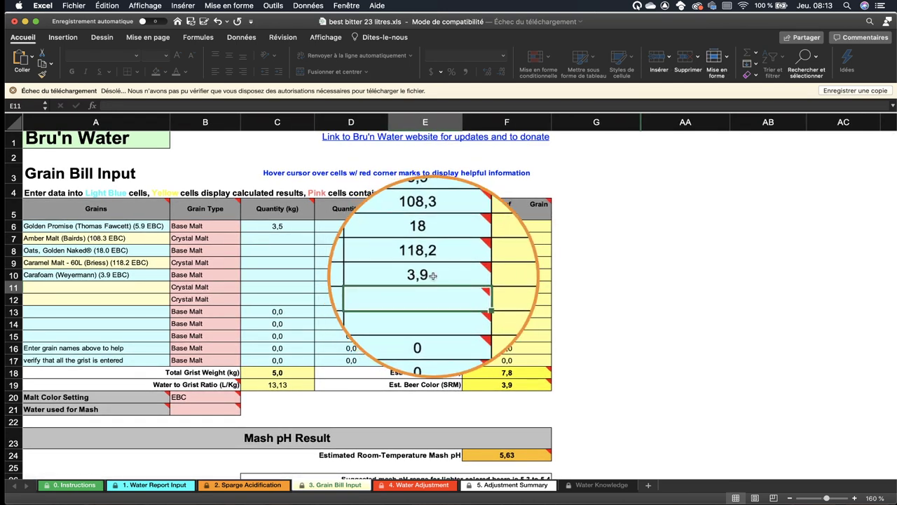
Step: Examine the completed grain bill, its estimated beer color, and the Mash pH Result with its guidance ranges
mouse_move(421, 271)
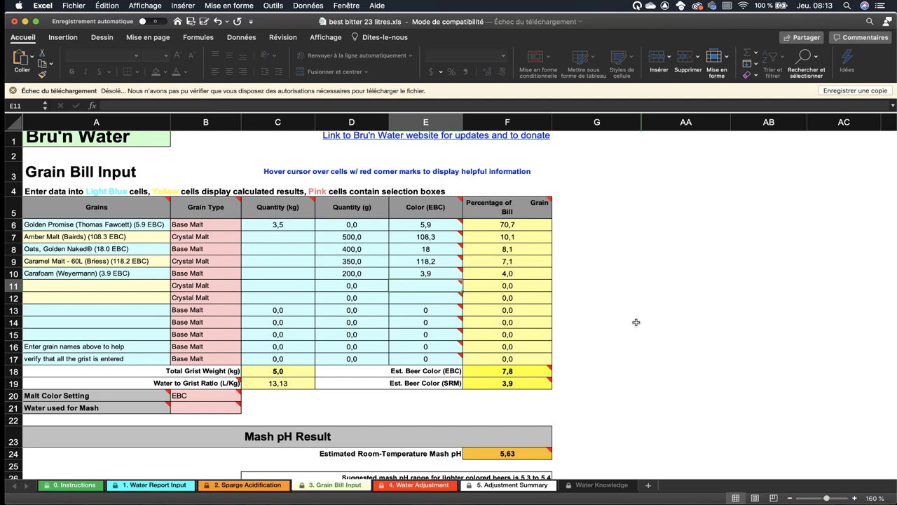
scroll(635, 321, "down", 1)
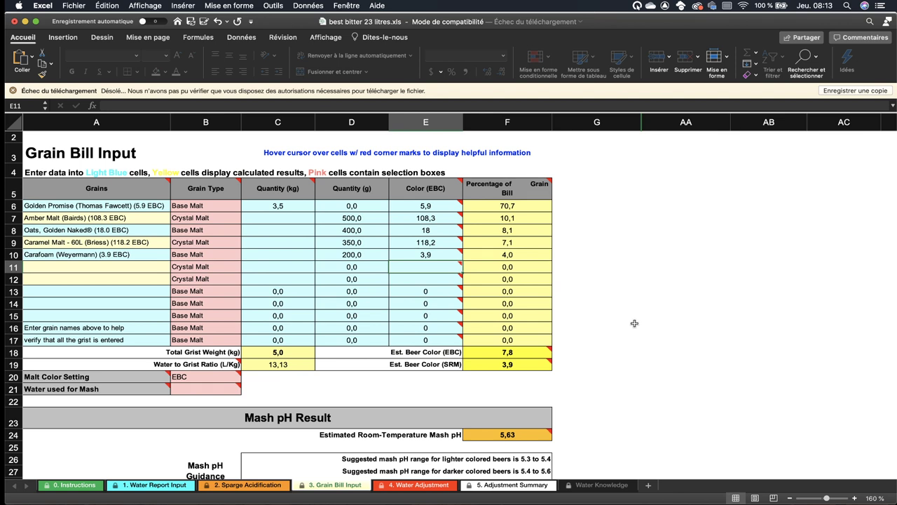
mouse_move(504, 352)
scroll(585, 342, "down", 5)
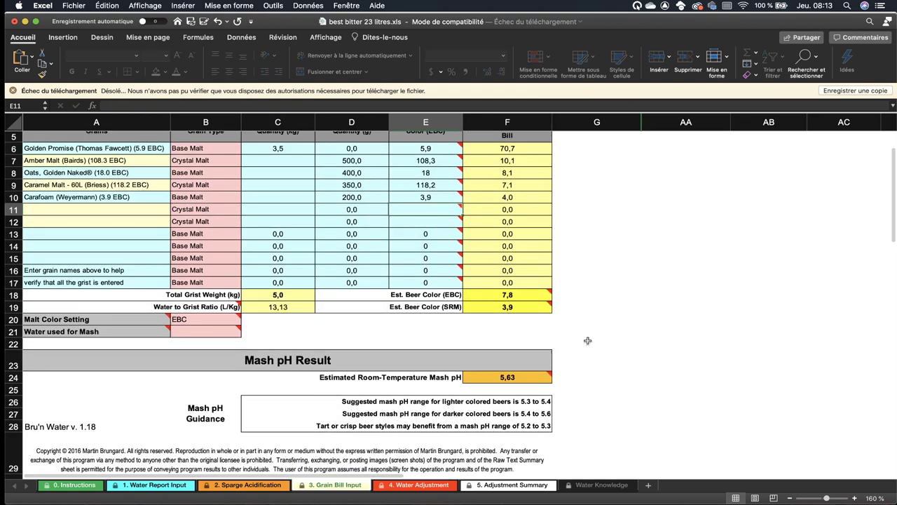
scroll(588, 340, "up", 3)
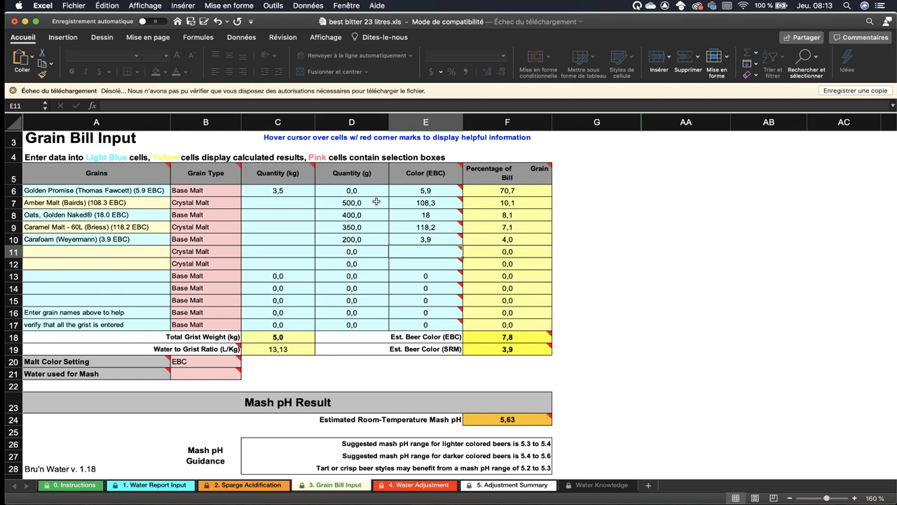
Step: Open the Water Adjustment sheet and examine its table of water profiles, from Burton down to the User Custom row
left_click(418, 485)
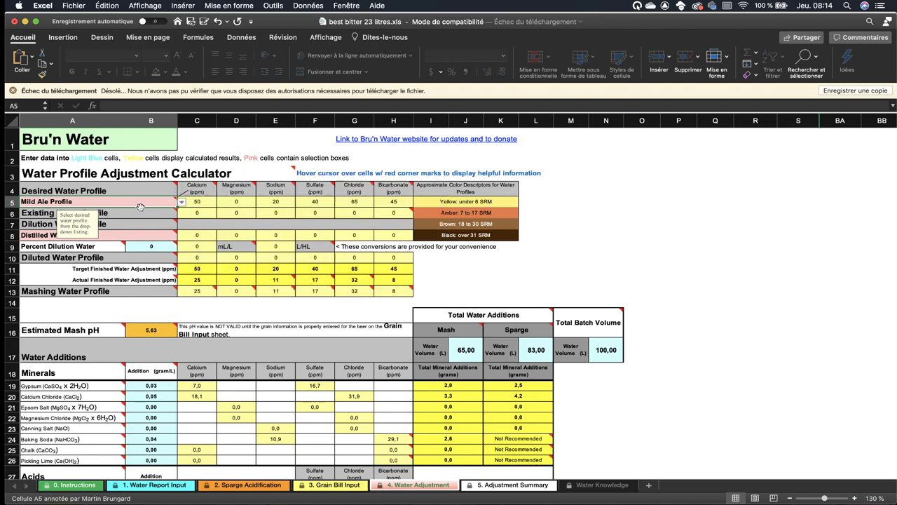
left_click(571, 268)
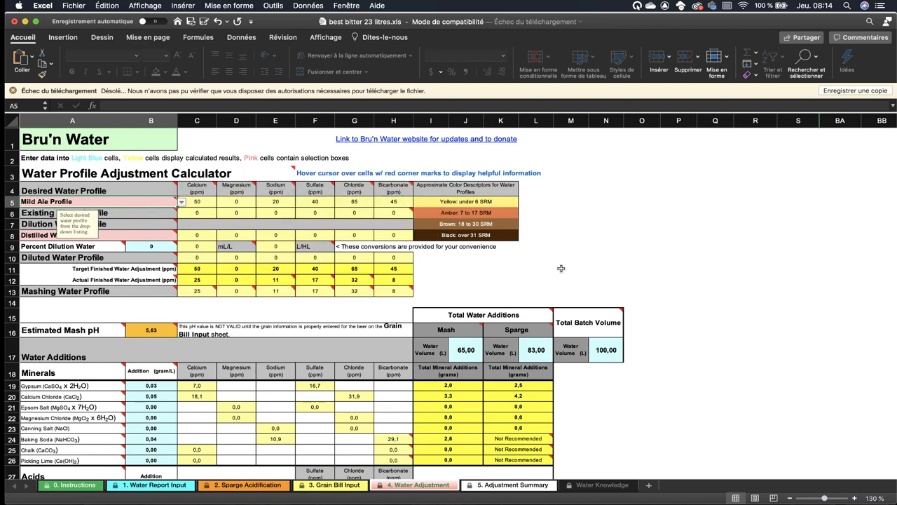
scroll(158, 251, "down", 10)
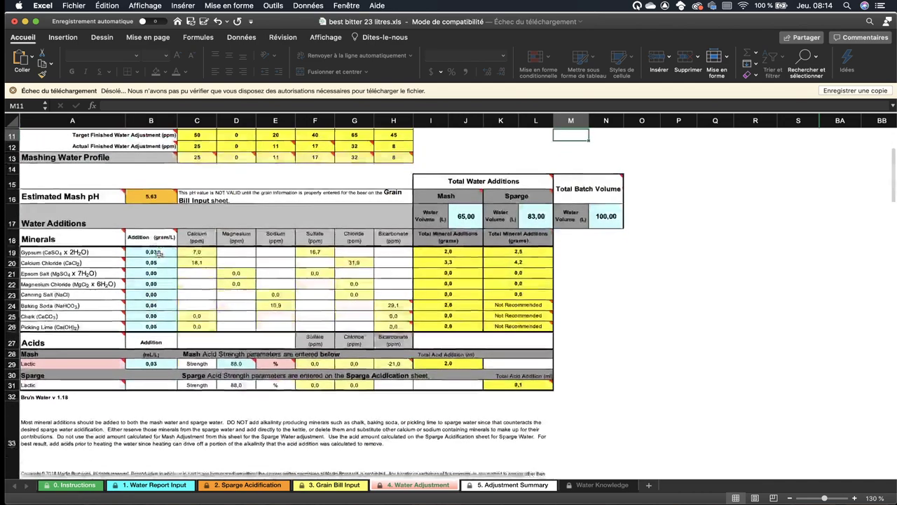
scroll(158, 254, "down", 3)
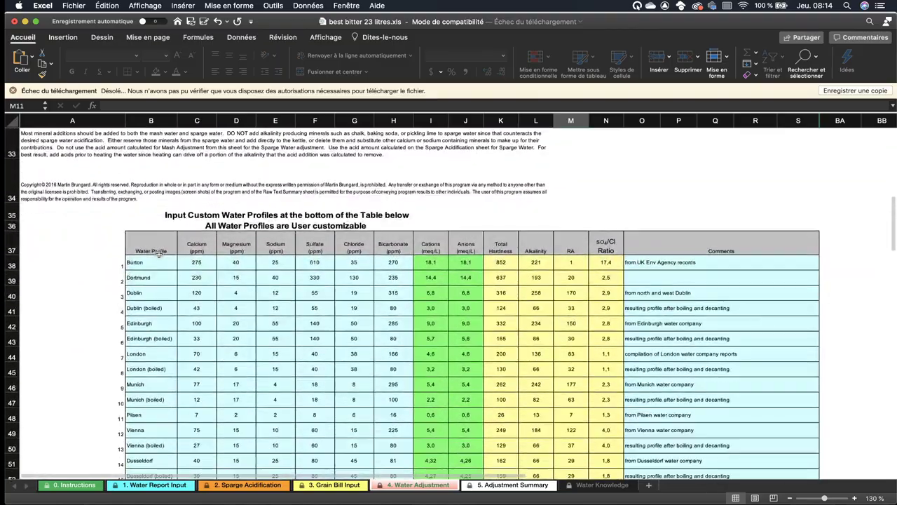
scroll(159, 255, "down", 1)
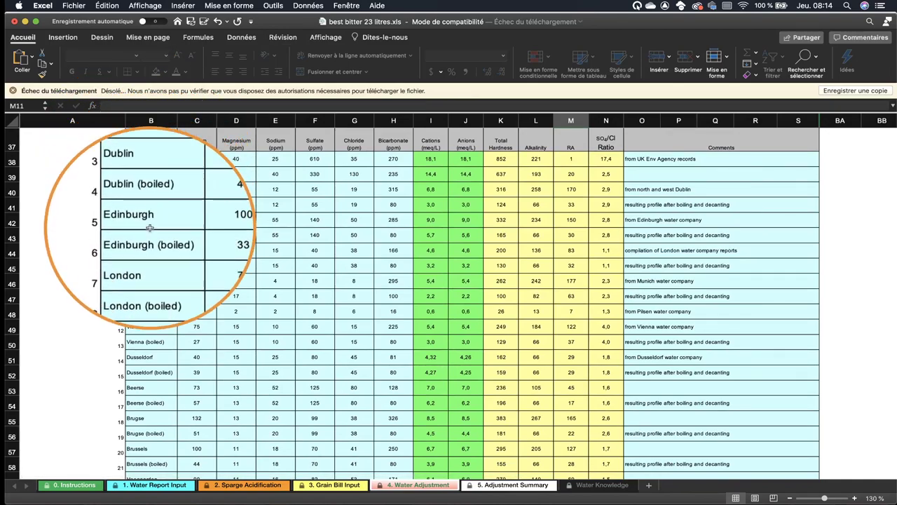
scroll(148, 313, "down", 5)
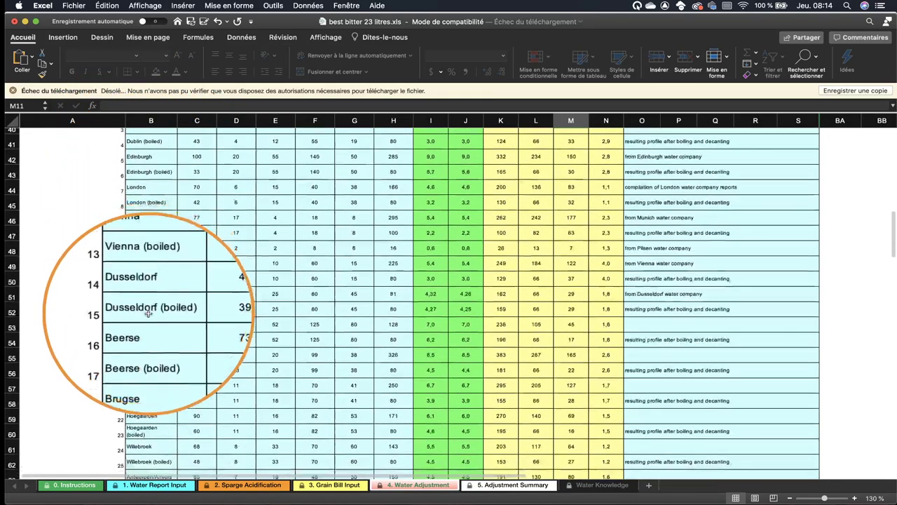
scroll(148, 313, "down", 7)
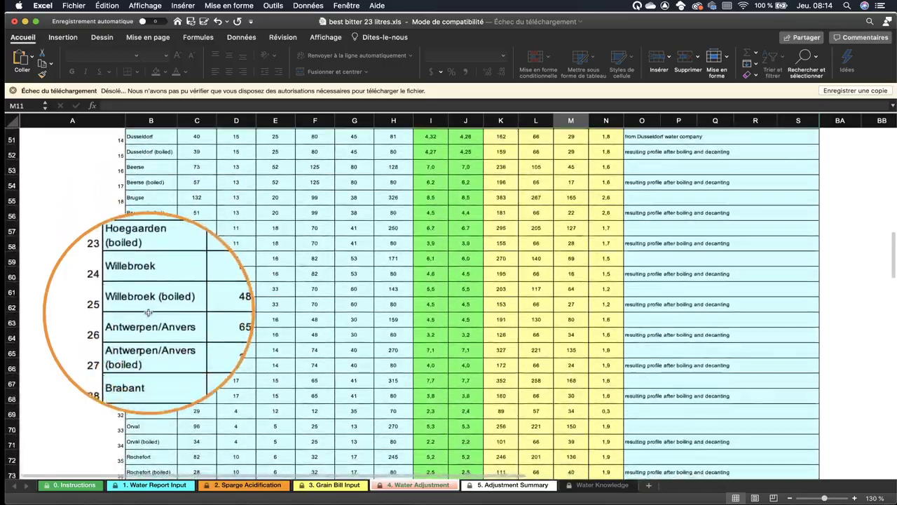
scroll(148, 312, "down", 6)
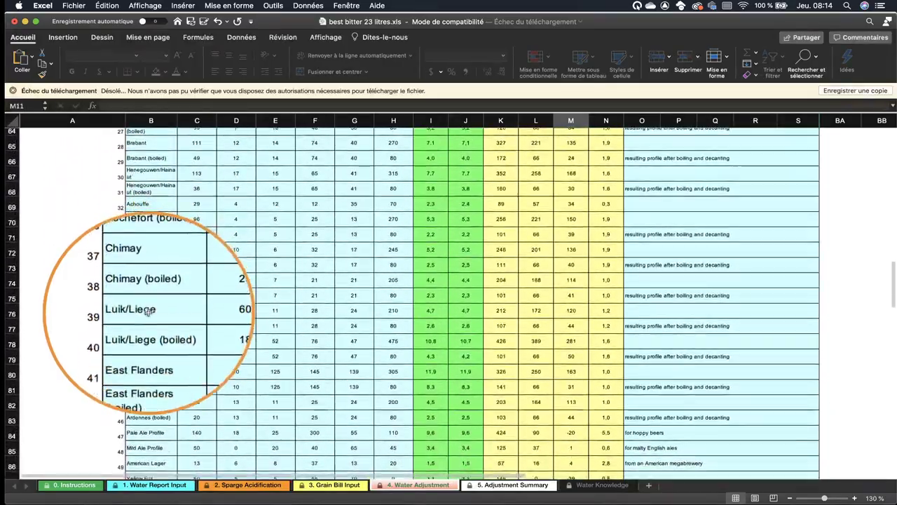
scroll(148, 313, "down", 6)
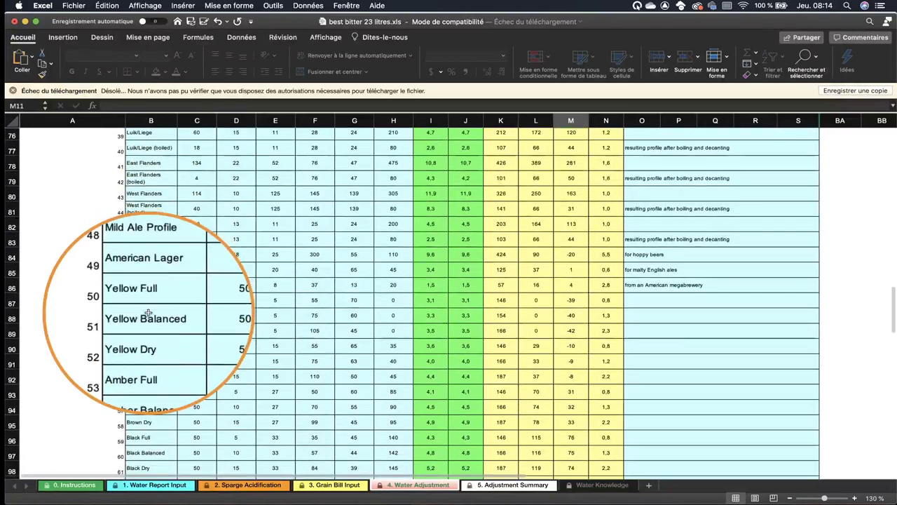
scroll(148, 312, "down", 1)
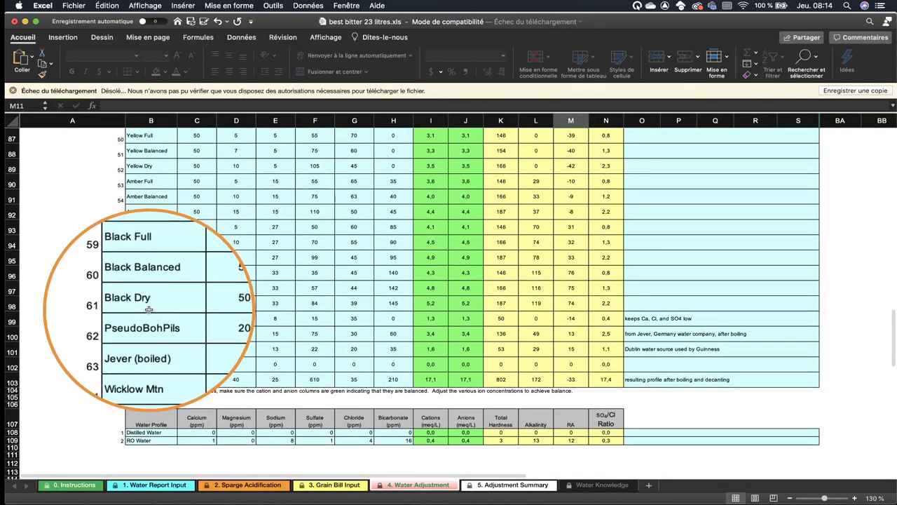
scroll(148, 309, "up", 4)
scroll(149, 309, "up", 2)
scroll(148, 309, "down", 3)
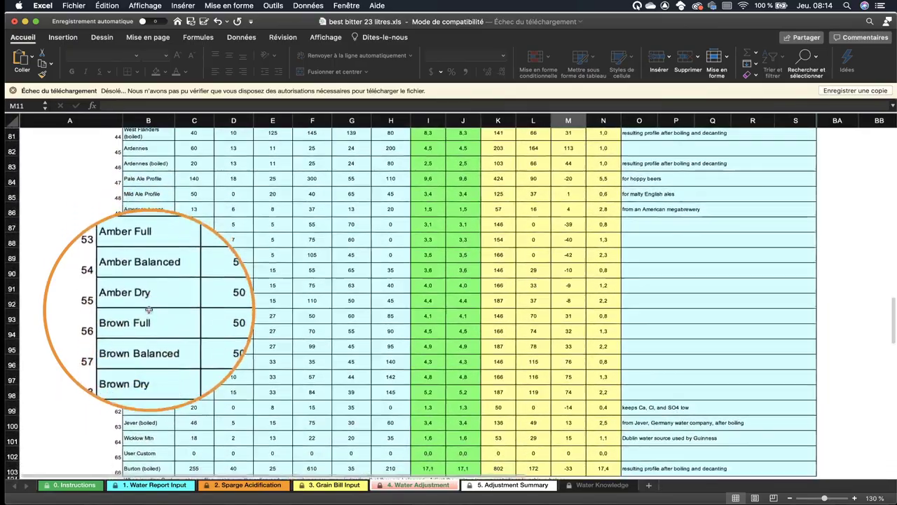
scroll(161, 317, "down", 3)
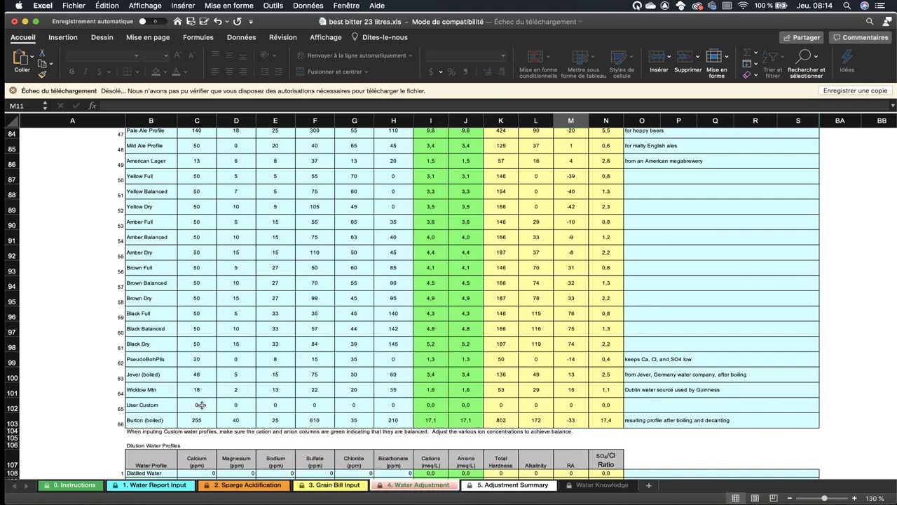
Step: Examine the profile table's hardness, alkalinity, RA, ratio and comment columns, down to the Pale Ale and Mild Ale profiles
scroll(202, 405, "up", 15)
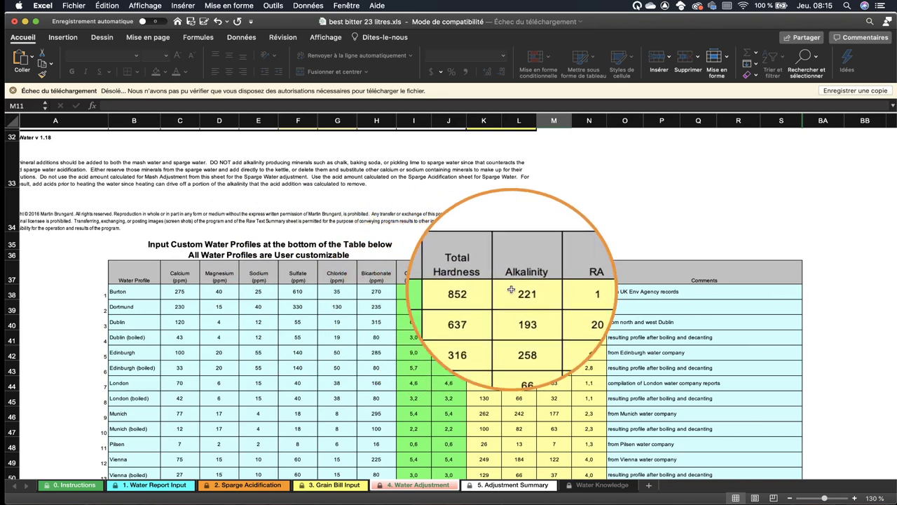
scroll(119, 288, "down", 2)
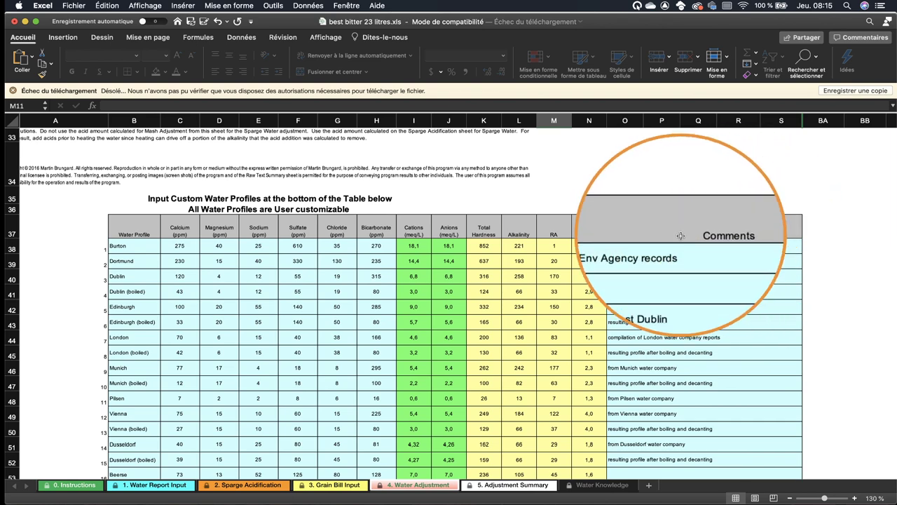
scroll(652, 315, "down", 2)
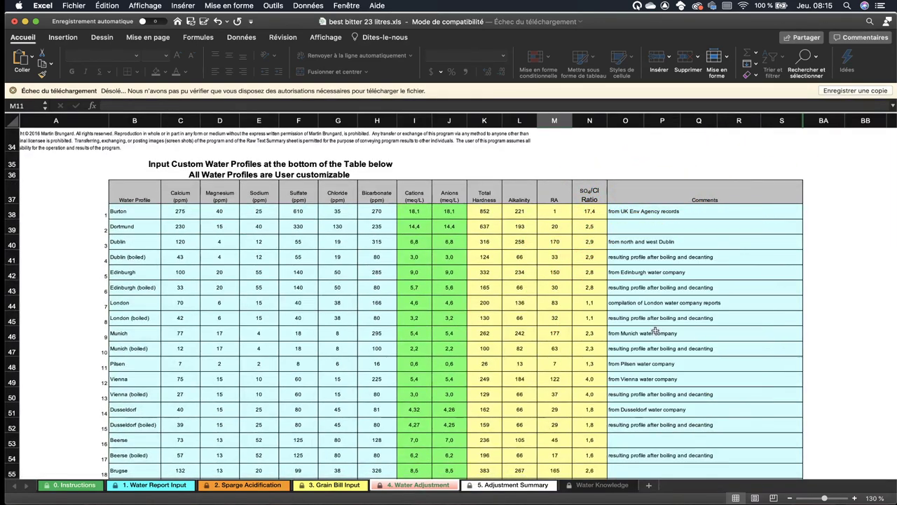
scroll(390, 270, "down", 3)
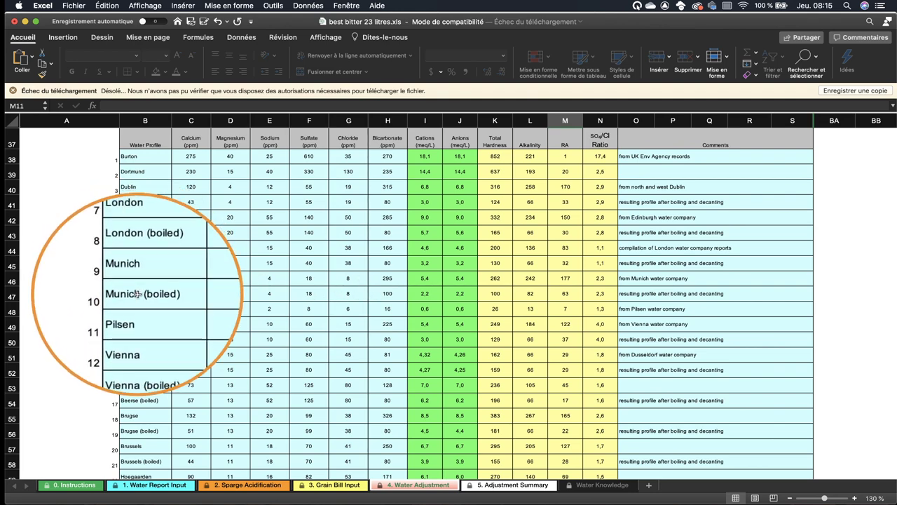
scroll(319, 282, "down", 13)
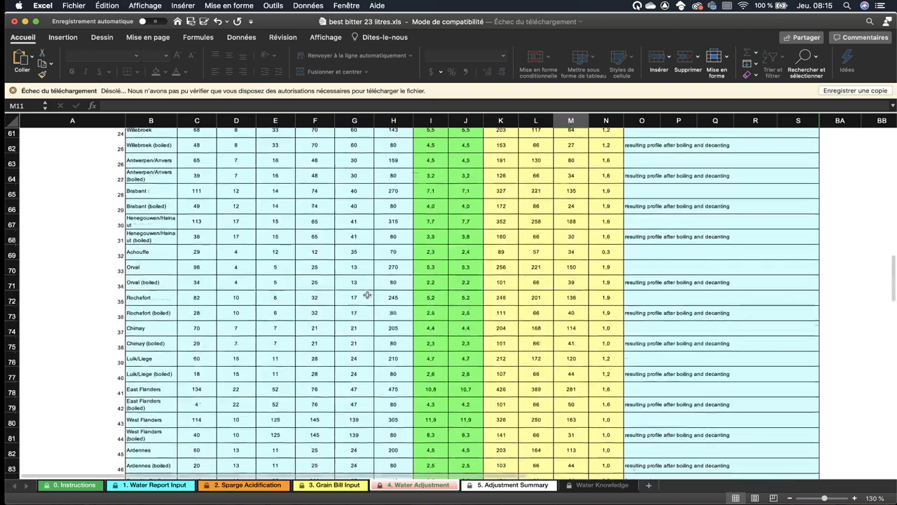
scroll(367, 295, "down", 1)
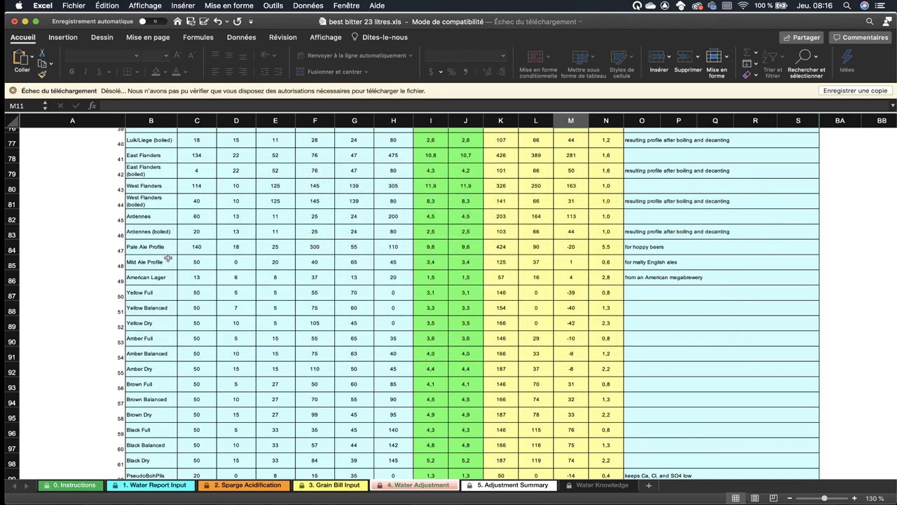
Step: Review the choices for the Desired Water Profile in A5, keeping Mild Ale Profile, and read the cell notes
scroll(167, 256, "up", 20)
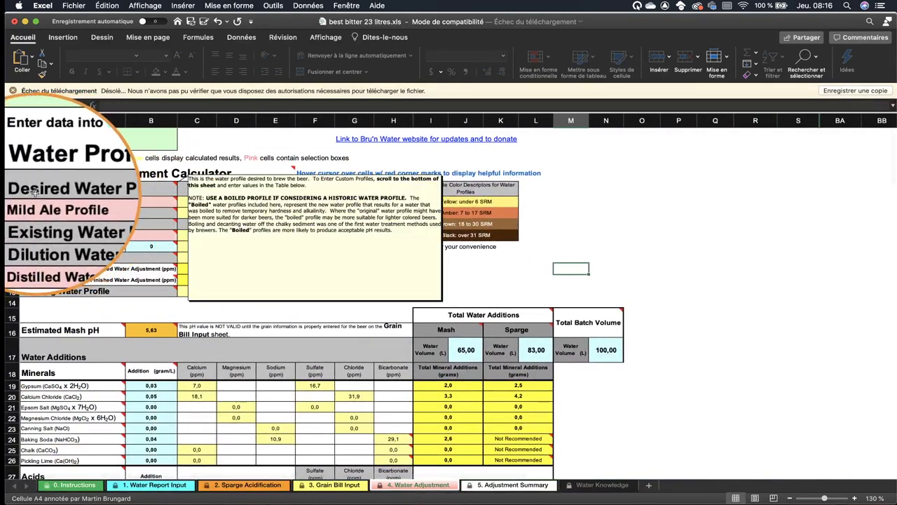
mouse_move(56, 204)
left_click(175, 201)
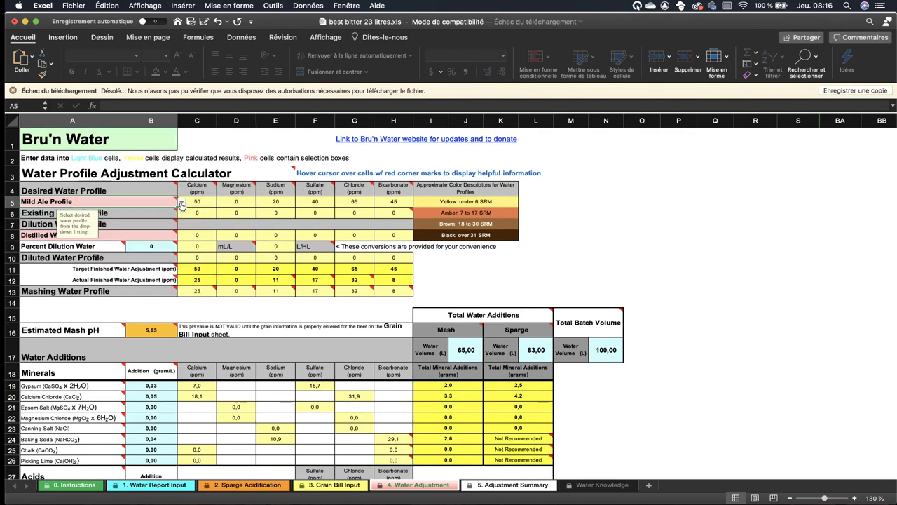
left_click(181, 203)
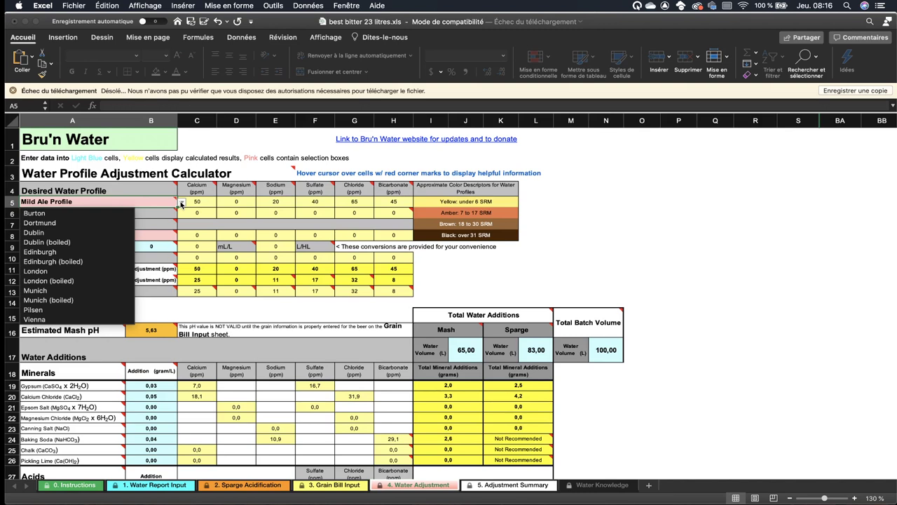
left_click(181, 203)
mouse_move(35, 201)
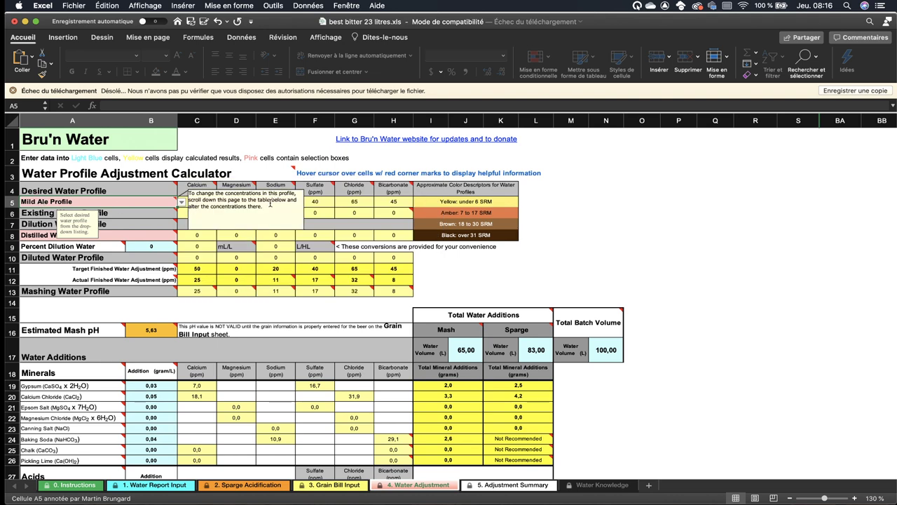
mouse_move(221, 181)
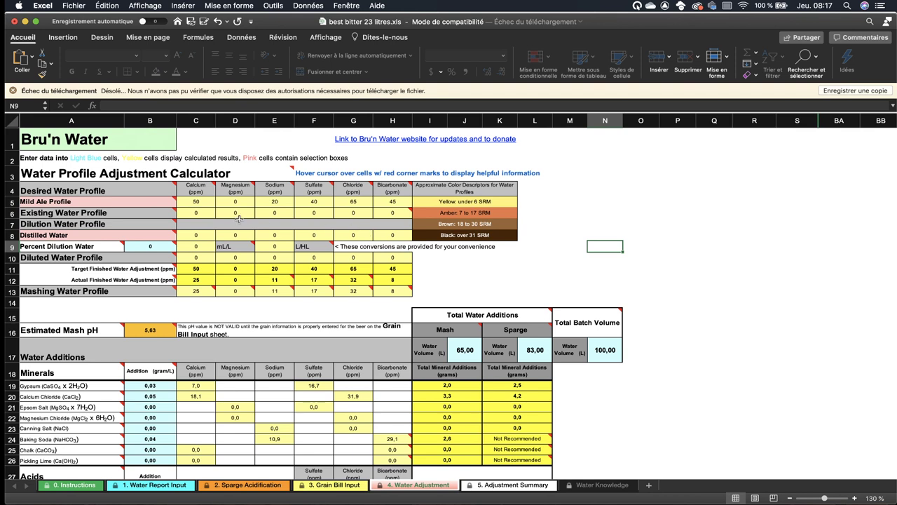
Step: Review the Dilution Water Profile rows and keep Percent Dilution Water in B9 at 0
mouse_move(129, 228)
mouse_move(62, 246)
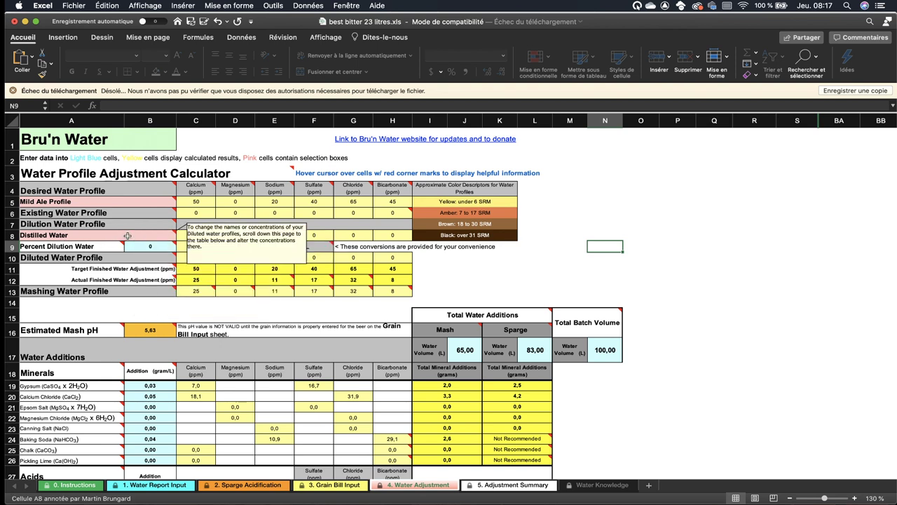
mouse_move(127, 200)
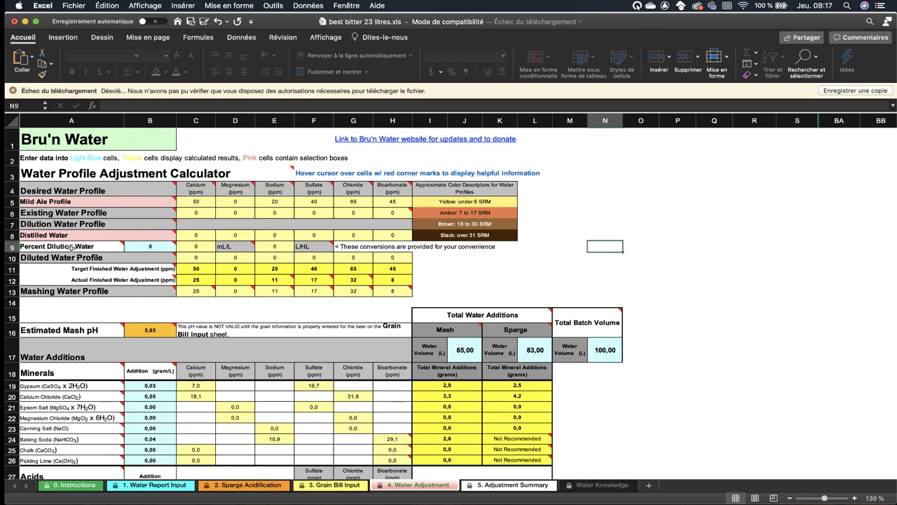
mouse_move(149, 245)
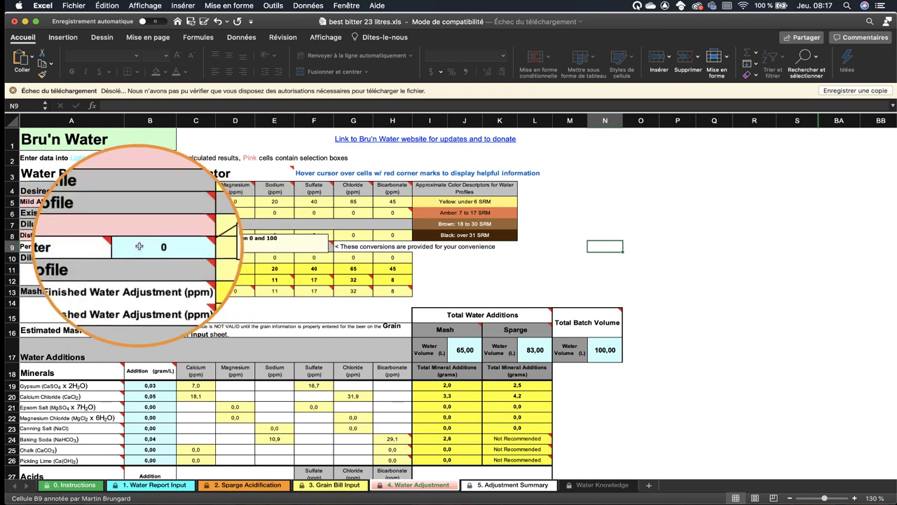
key("Return")
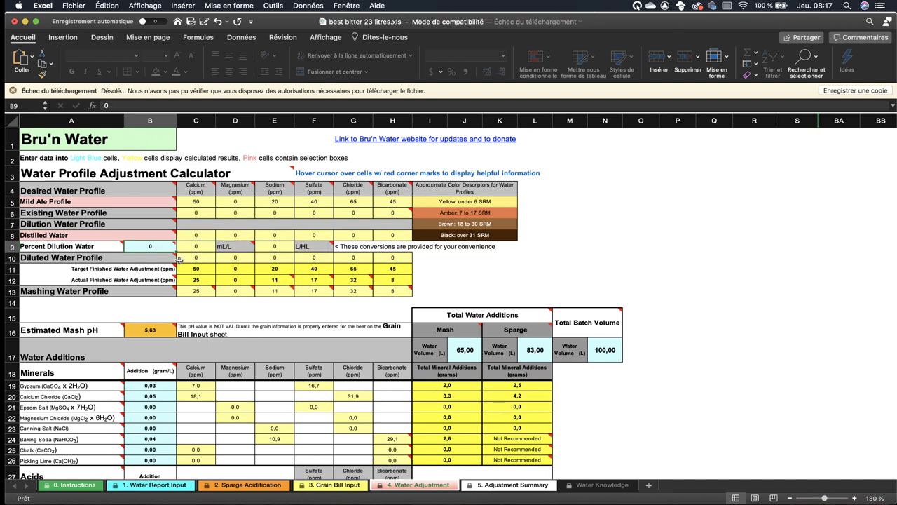
Step: Read the guidance notes on the Mashing Water Profile's calcium and on the Estimated Mash pH in B16
mouse_move(152, 299)
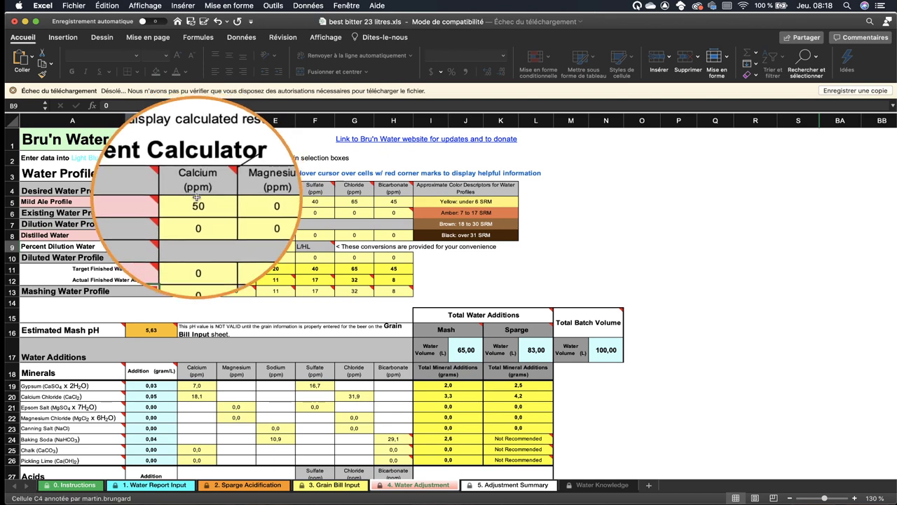
mouse_move(200, 291)
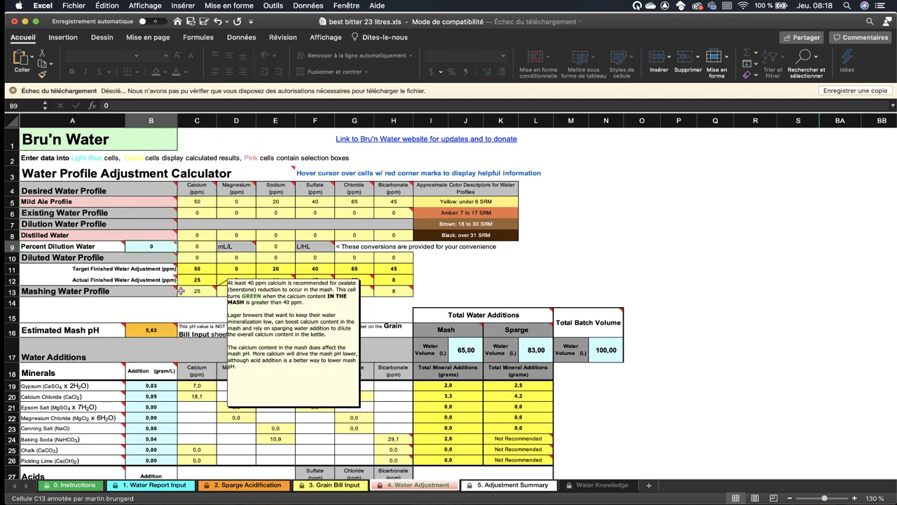
scroll(181, 290, "down", 1)
mouse_move(60, 301)
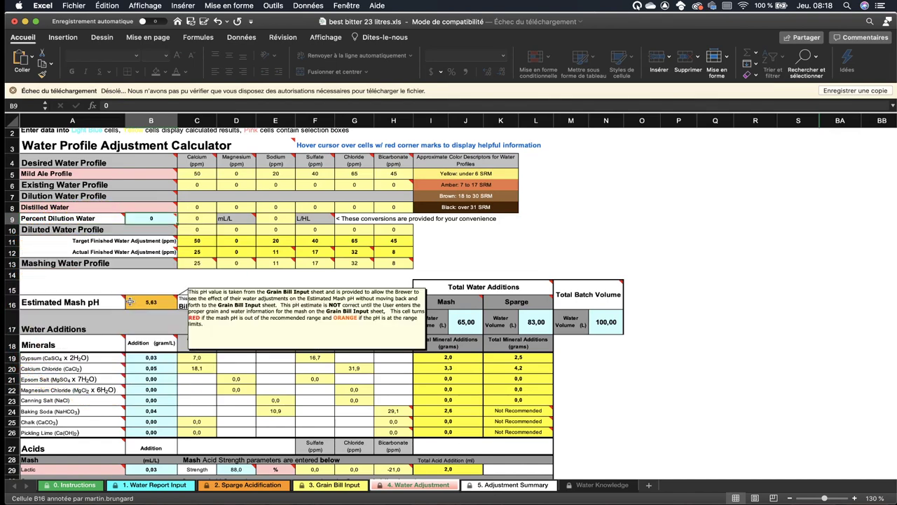
scroll(130, 301, "down", 1)
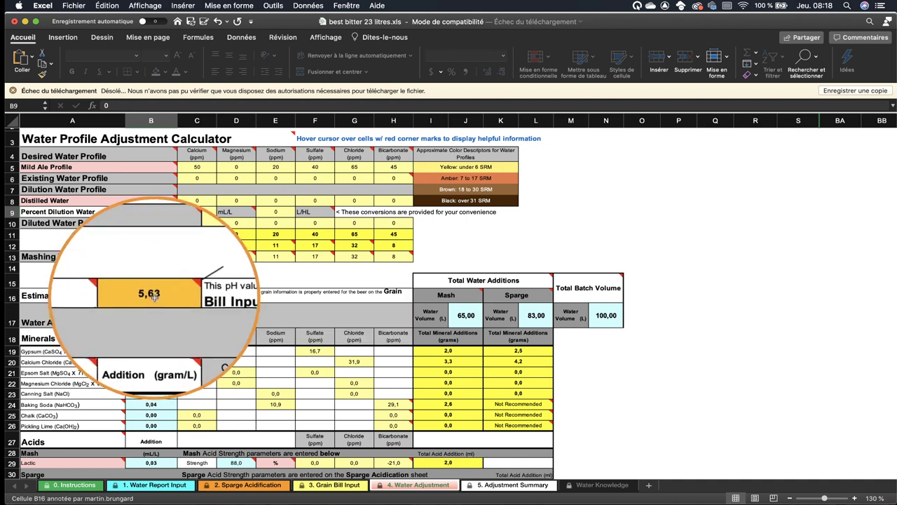
mouse_move(165, 297)
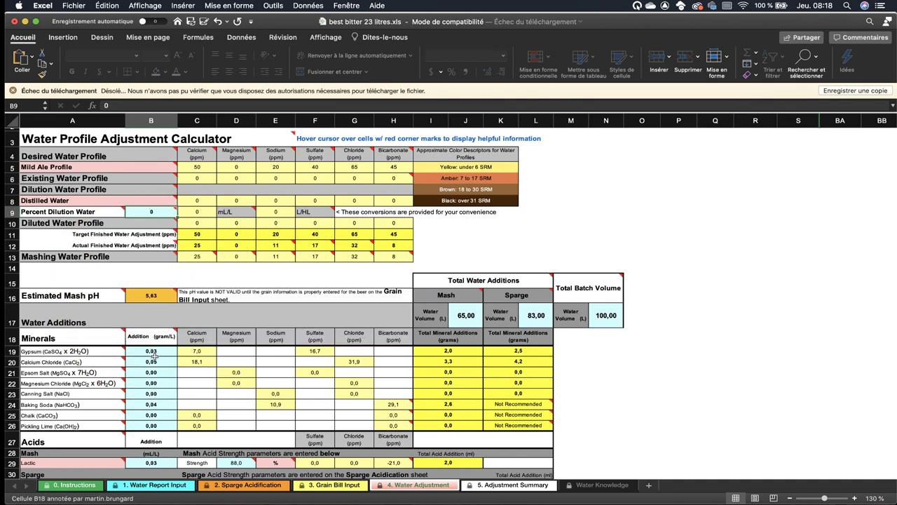
Step: Set the Gypsum addition in B19 to 0,07 gram/L and check the Estimated Mash pH
left_click(162, 351)
key("Delete")
type("7")
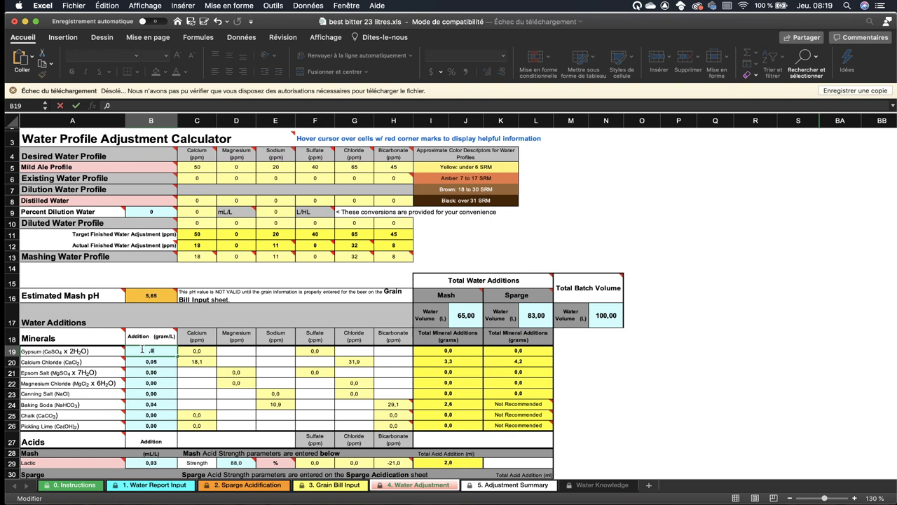
key("Return")
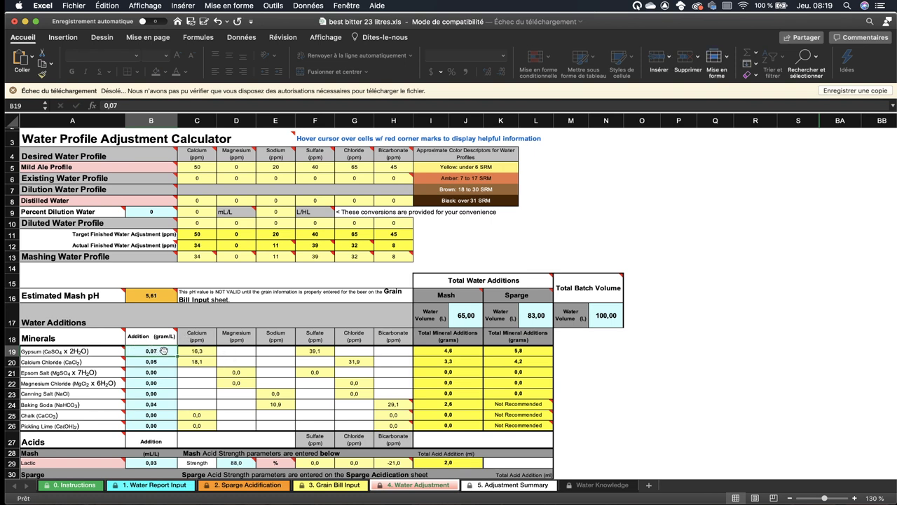
scroll(163, 351, "down", 1)
mouse_move(132, 288)
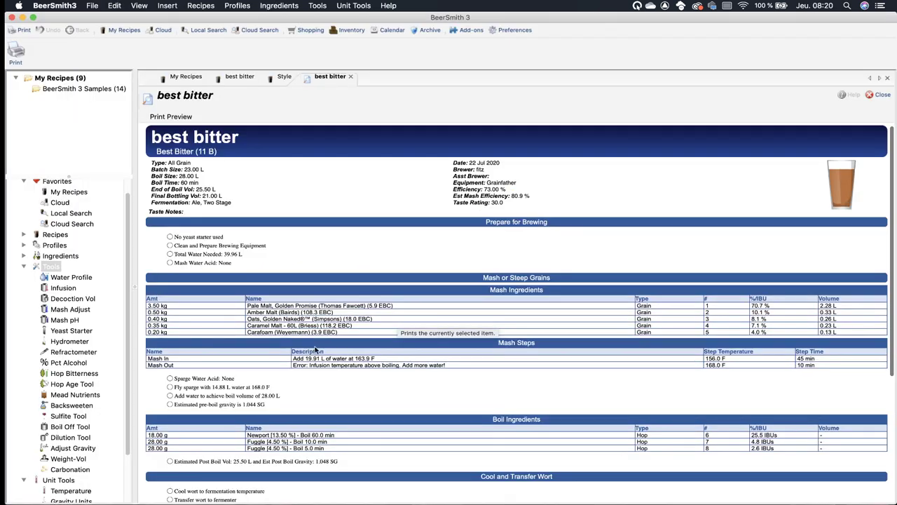
Step: Look up the mash-in and fly sparge water volumes in BeerSmith's best bitter print preview
scroll(314, 349, "down", 1)
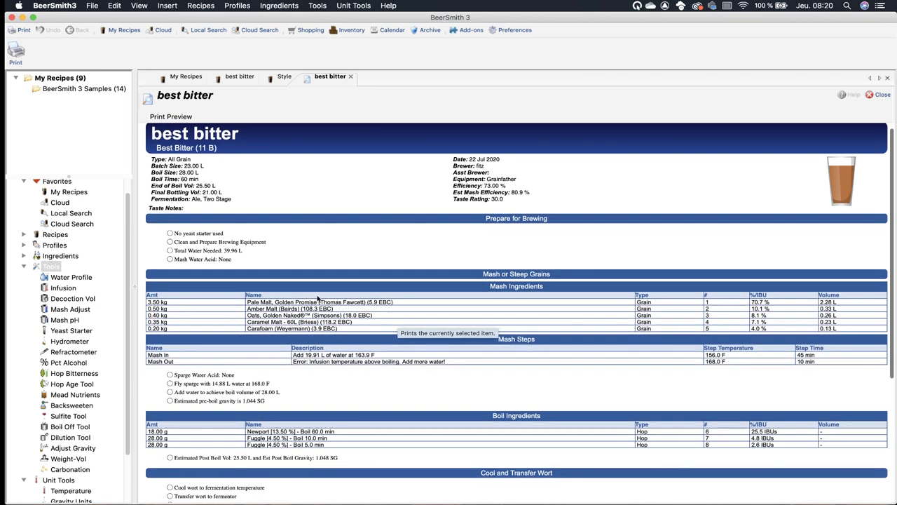
double_click(306, 356)
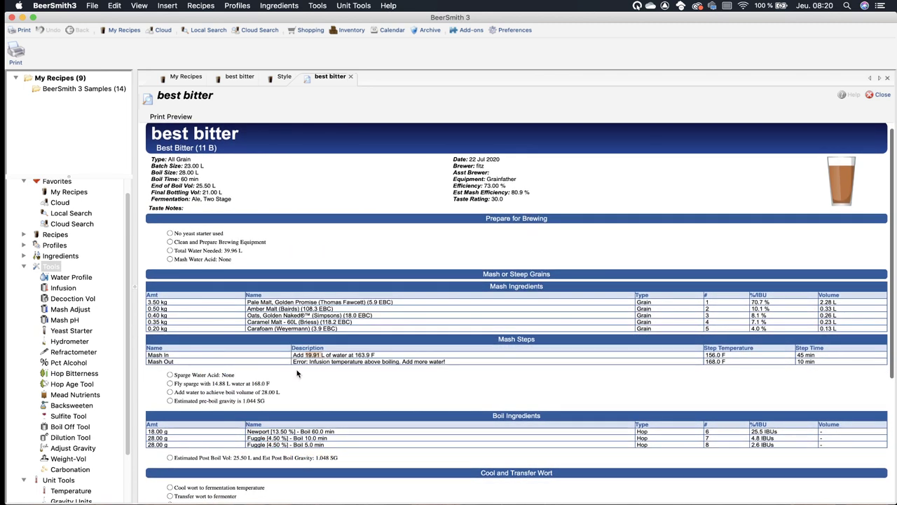
double_click(219, 383)
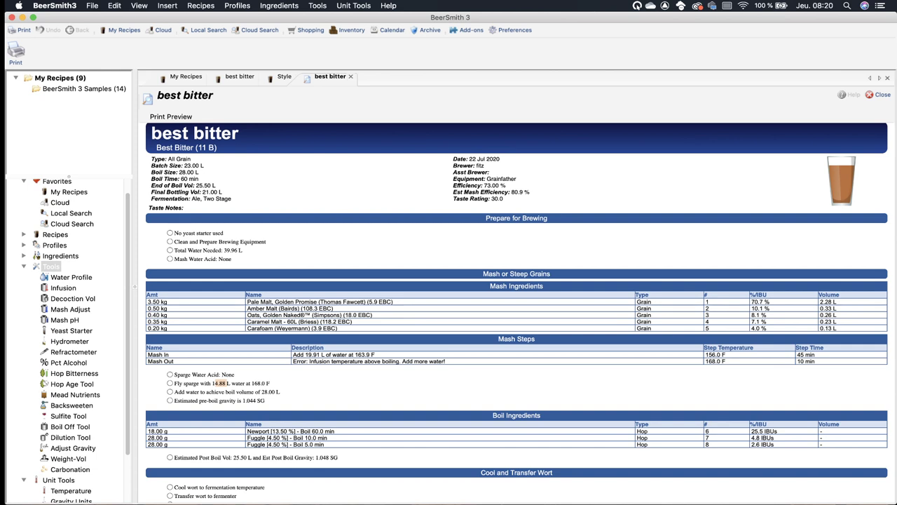
Step: Switch to the Bru'n Water workbook and set the water volumes to 19,91 L mash, 14.88 L sparge and 23 L total batch
key("super+Tab")
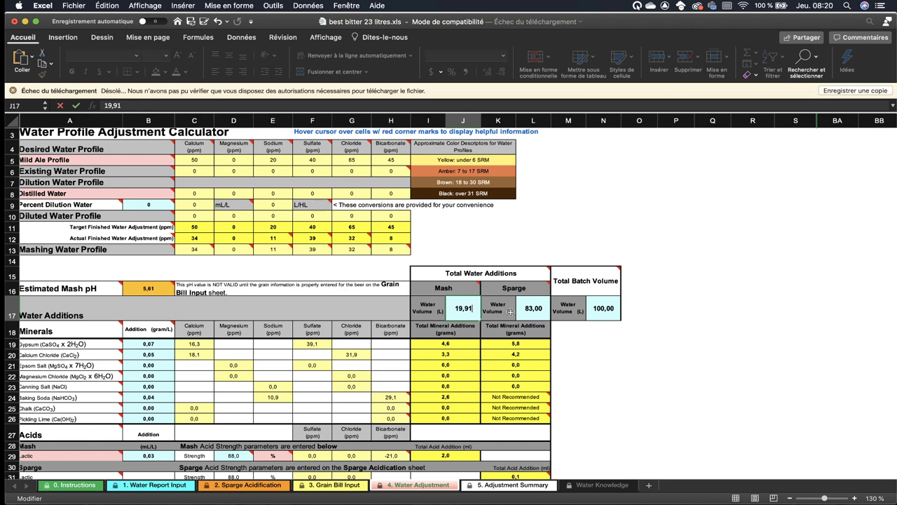
double_click(533, 301)
scroll(532, 300, "down", 1)
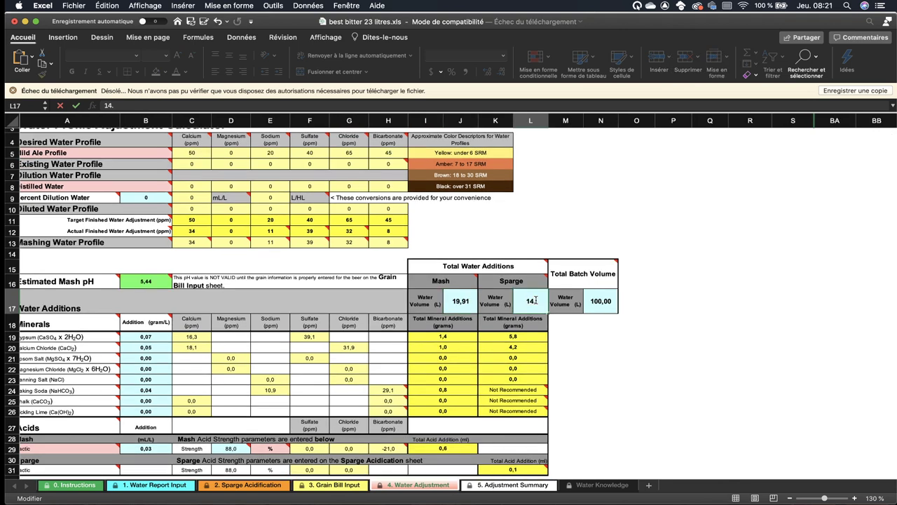
left_click(611, 304)
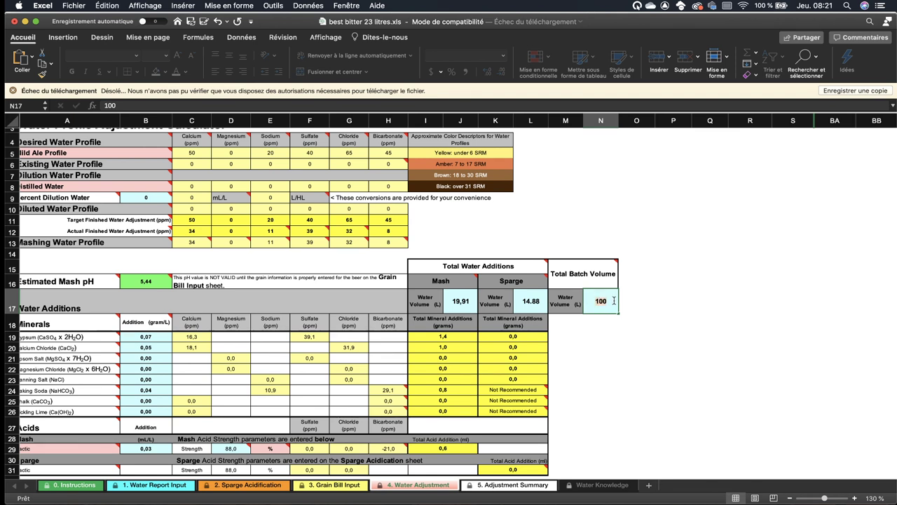
type("23")
key("Return")
scroll(197, 298, "up", 1)
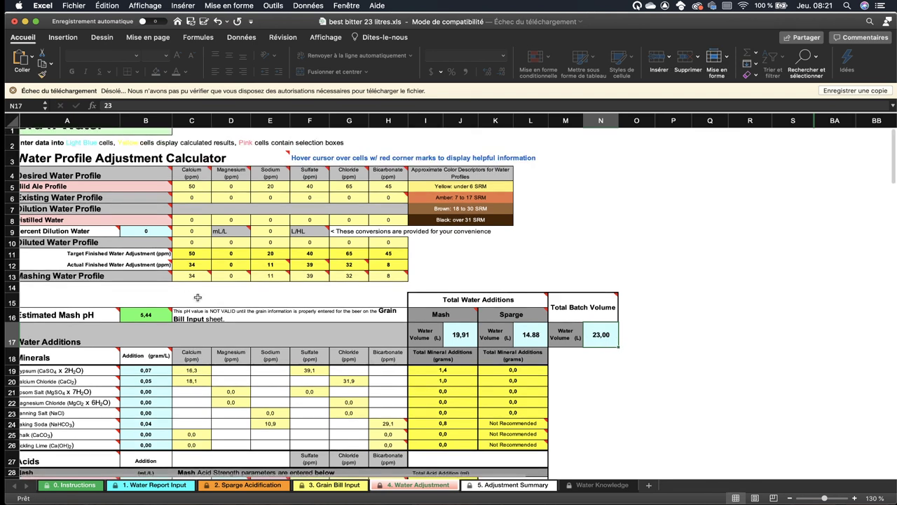
Step: Read the notes on the Gypsum, Canning Salt and Calcium Chloride minerals in column A
mouse_move(66, 372)
scroll(67, 373, "left", 1)
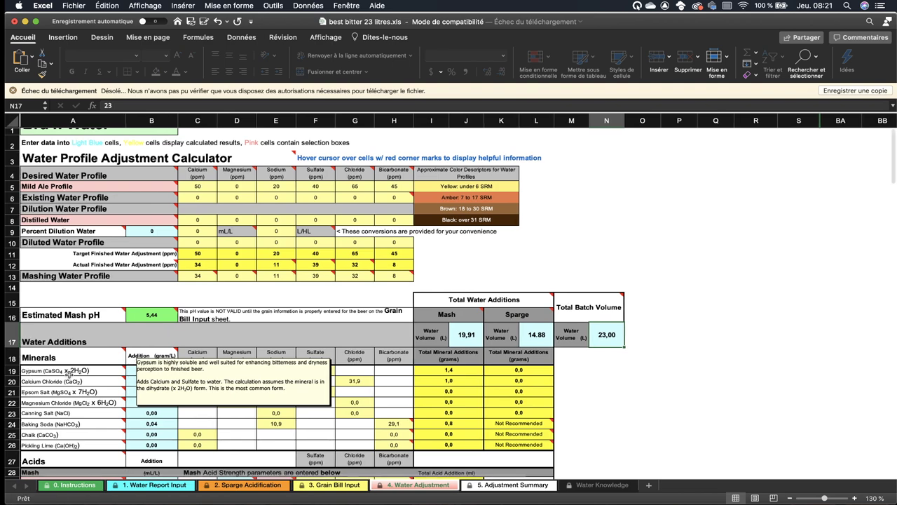
scroll(66, 375, "down", 2)
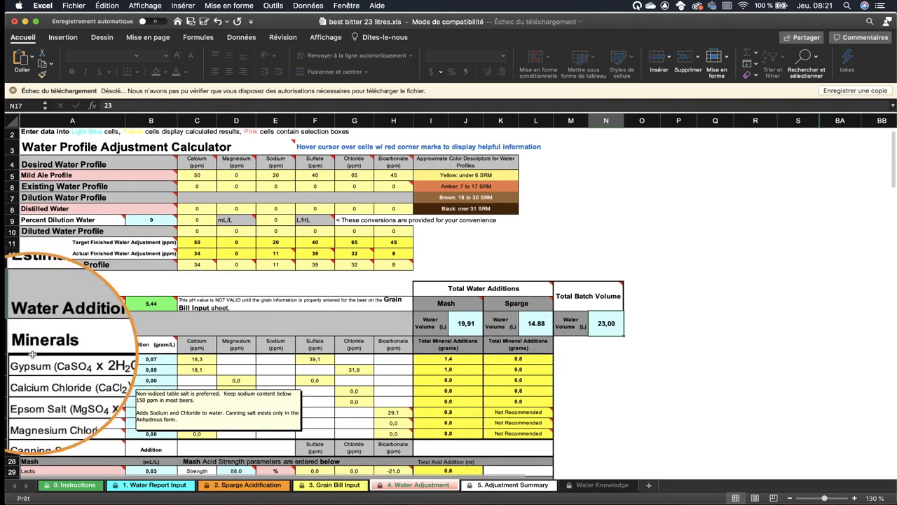
mouse_move(40, 381)
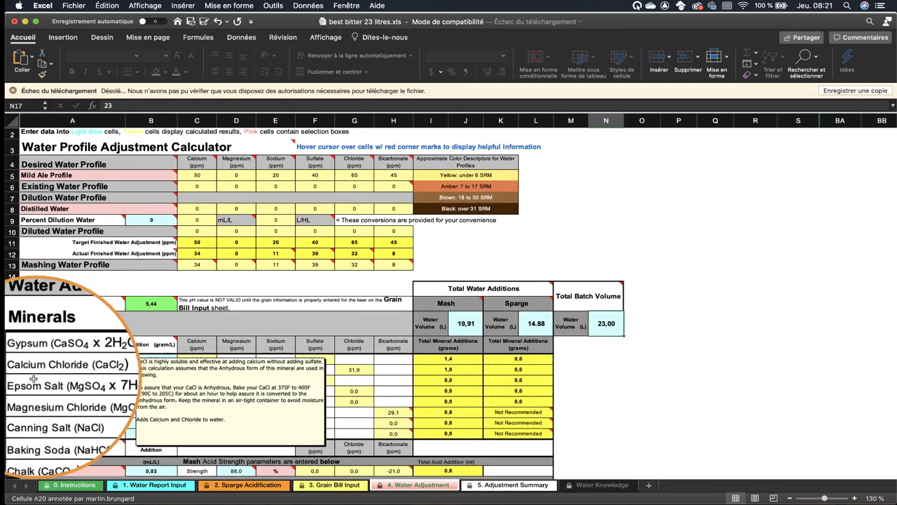
mouse_move(143, 443)
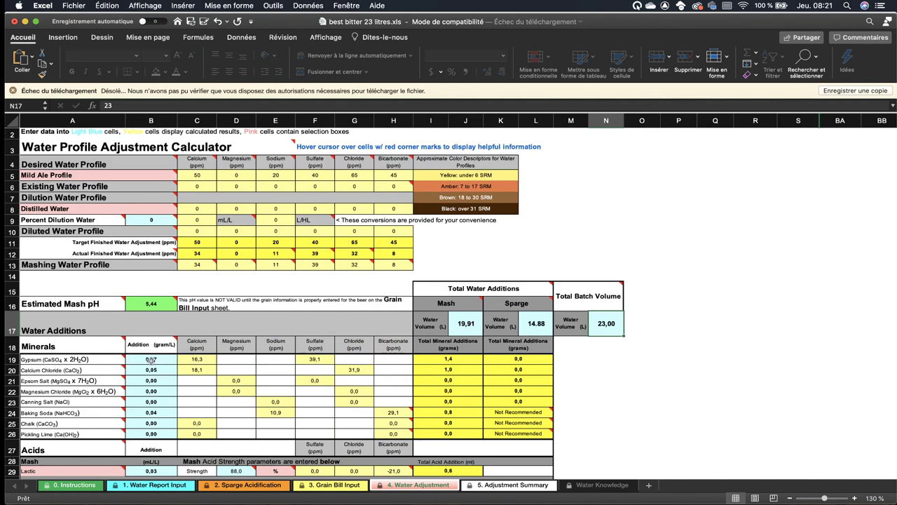
Step: Set the Gypsum addition in B19 to 0 gram/L and read the Calcium note in the Desired Water Profile
left_click(151, 360)
type("0")
key("Return")
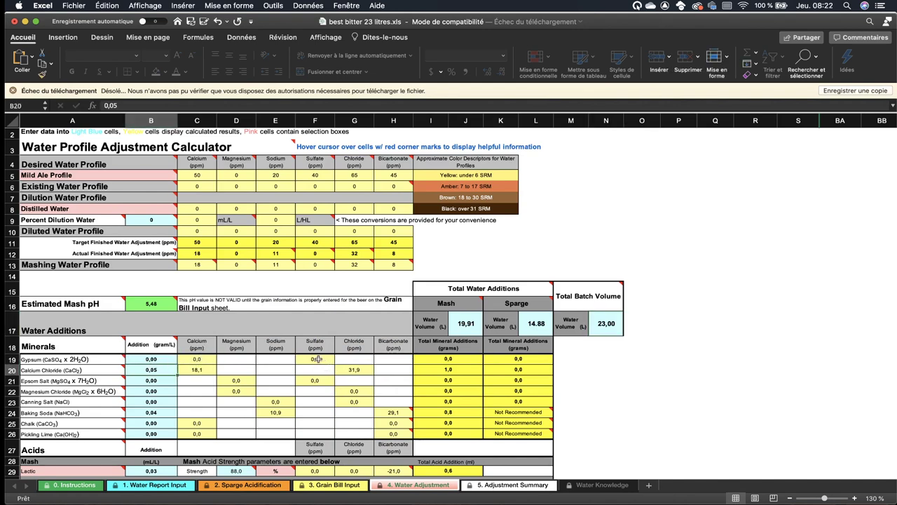
scroll(320, 348, "up", 1)
scroll(152, 376, "up", 2)
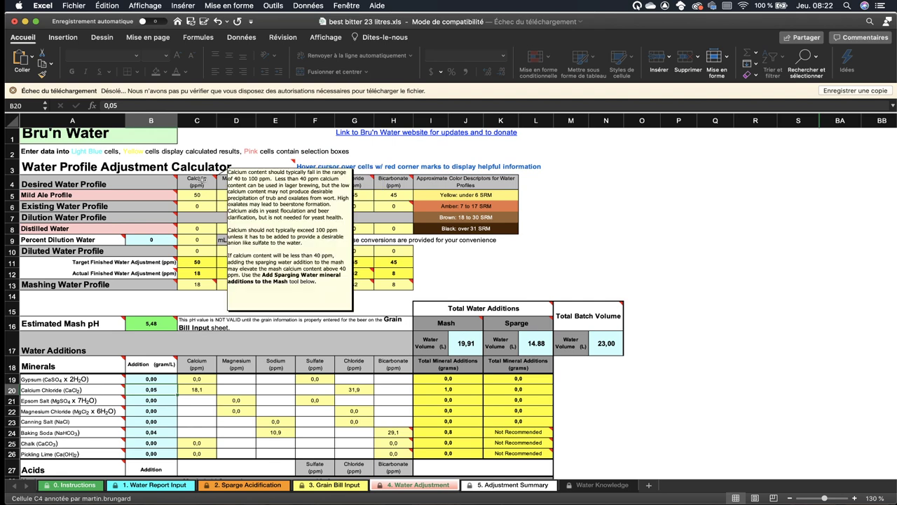
mouse_move(54, 179)
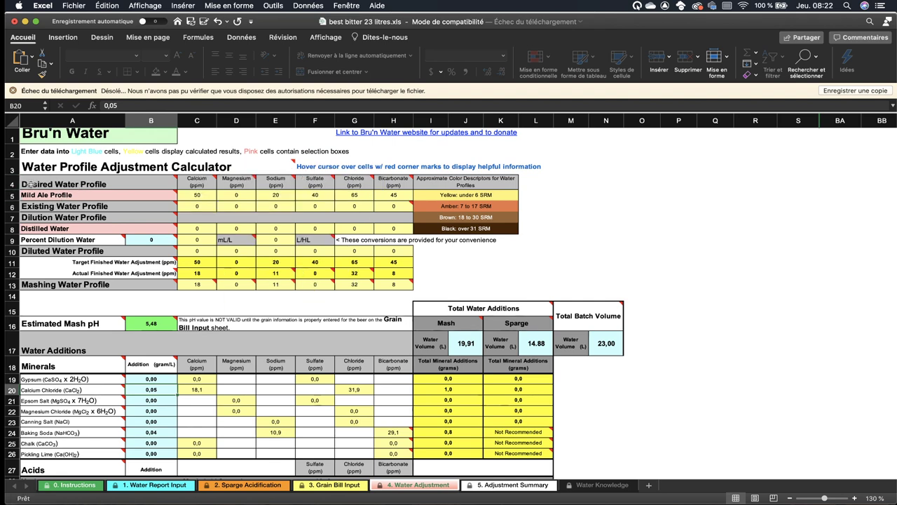
scroll(184, 306, "up", 1)
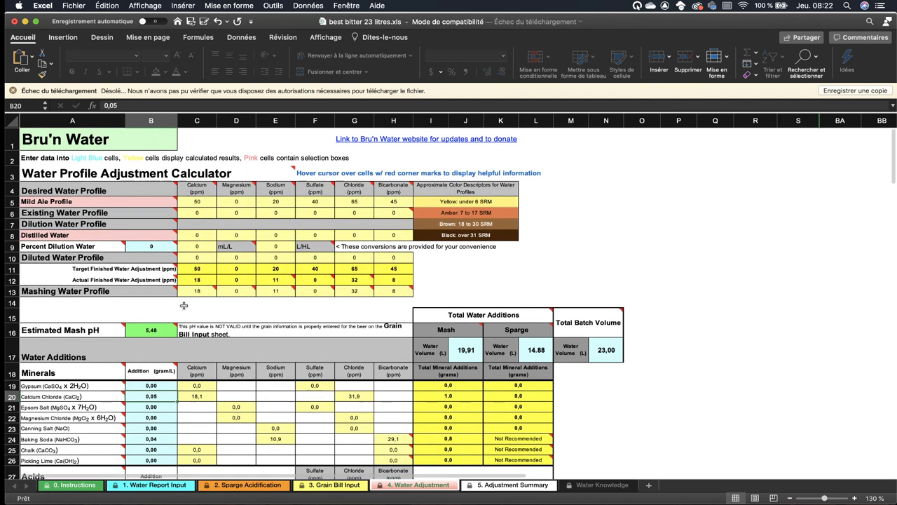
Step: Try a Gypsum addition of 0,09 gram/L in B19
double_click(160, 386)
key("Escape")
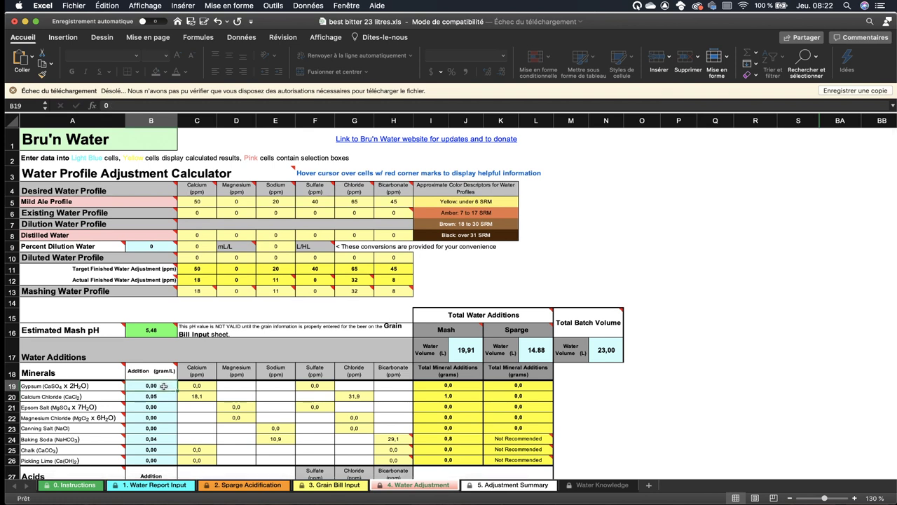
double_click(166, 385)
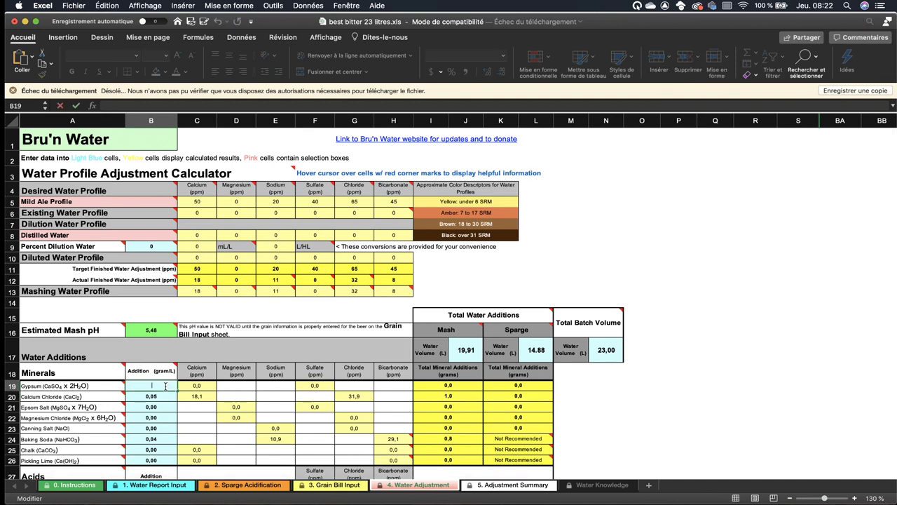
type("0,09")
key("Return")
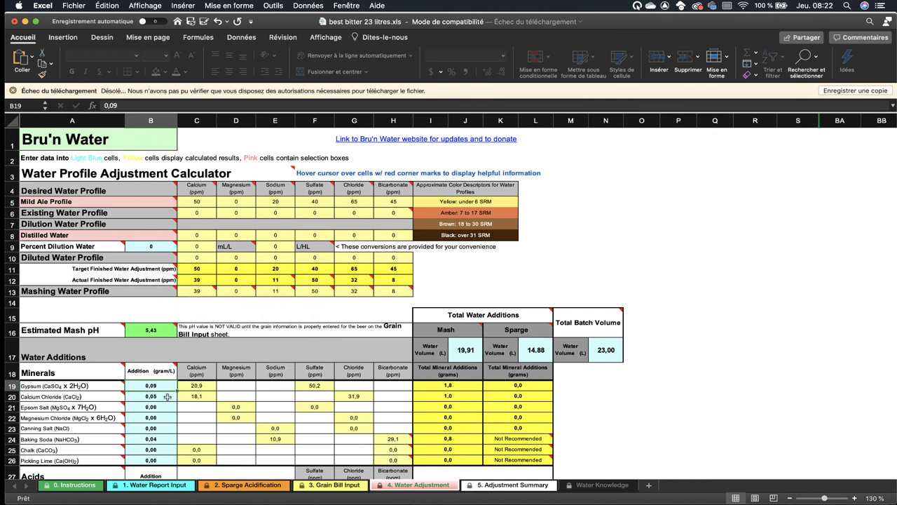
Step: Replace the Gypsum addition in B19 with 0,08 gram/L, using a comma as the decimal separator
key("Delete")
type("0.08")
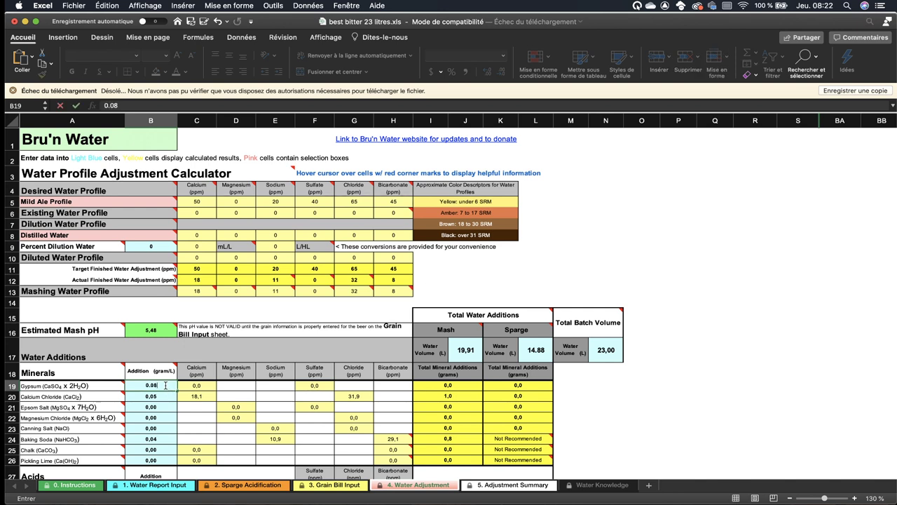
key("Return")
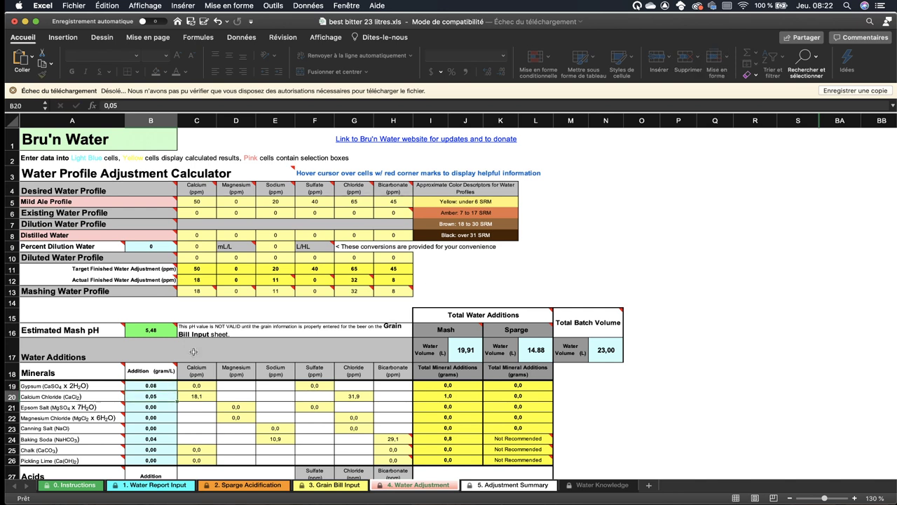
left_click(168, 383)
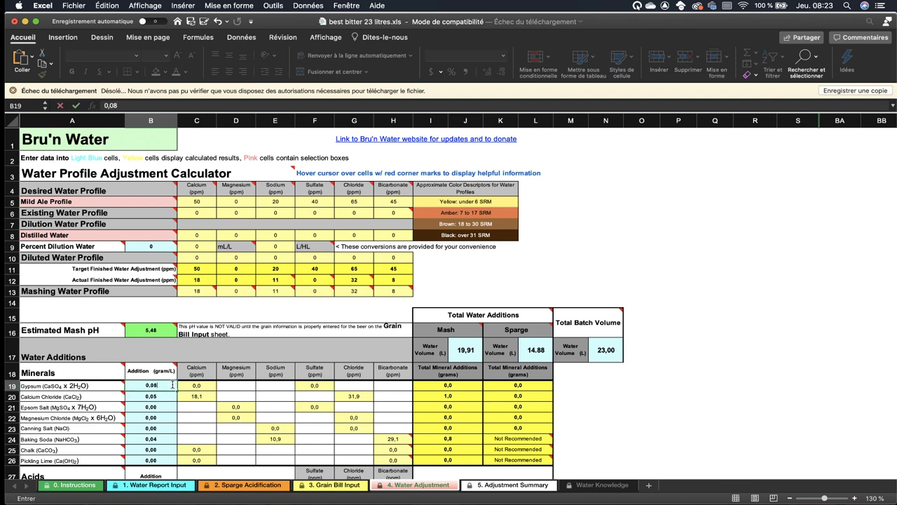
type("0,08")
key("Return")
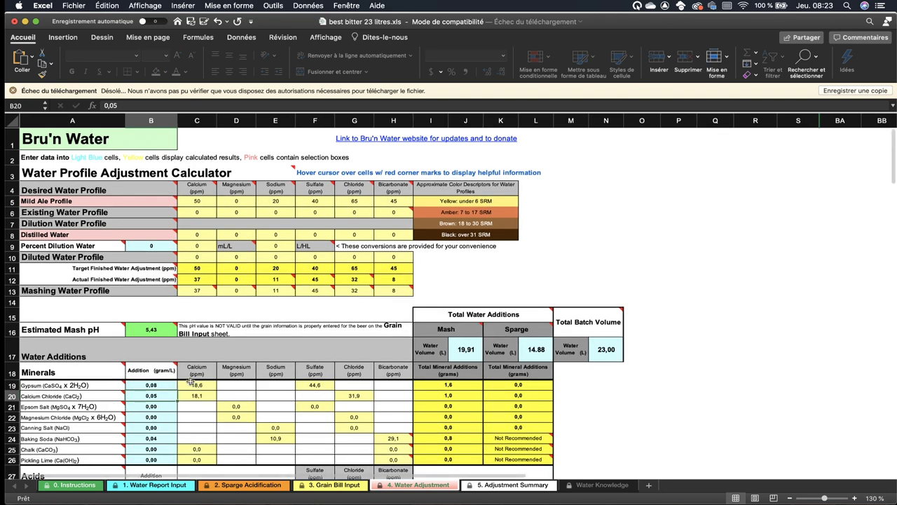
Step: Set the Calcium Chloride addition in B20 to 0,09 gram/L and the mash Lactic acid addition in B29 to 0
scroll(210, 288, "down", 1)
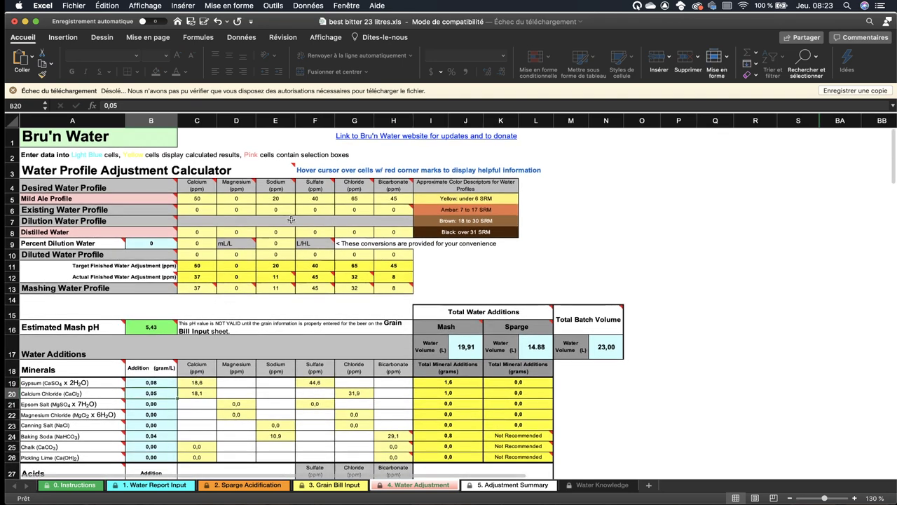
scroll(137, 334, "up", 1)
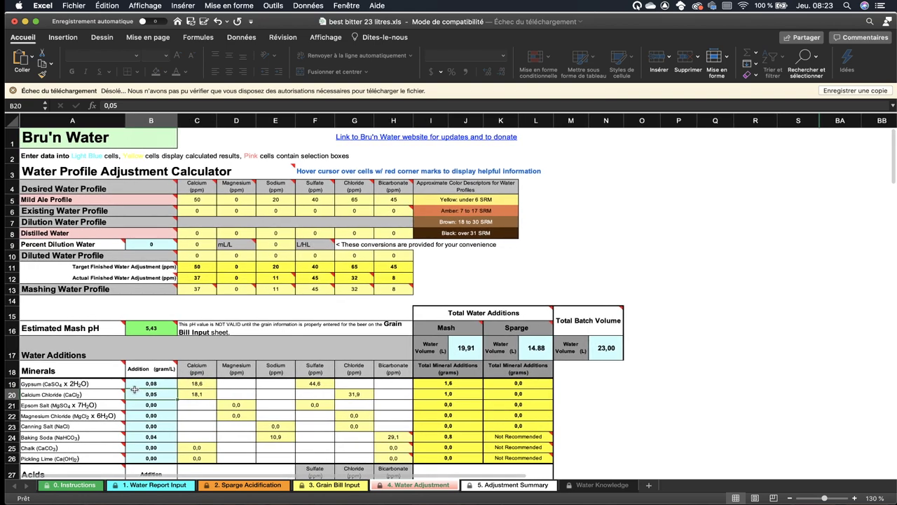
type("0,09")
key("Return")
scroll(163, 407, "down", 5)
left_click(165, 422)
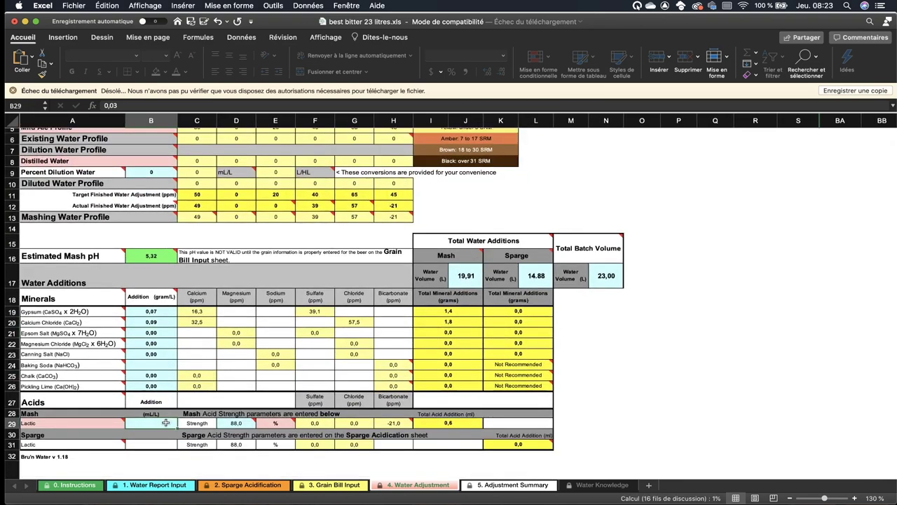
Step: Try Baking Soda additions of 0,02, 0,04 and 0,06 gram/L in B24
scroll(246, 285, "up", 4)
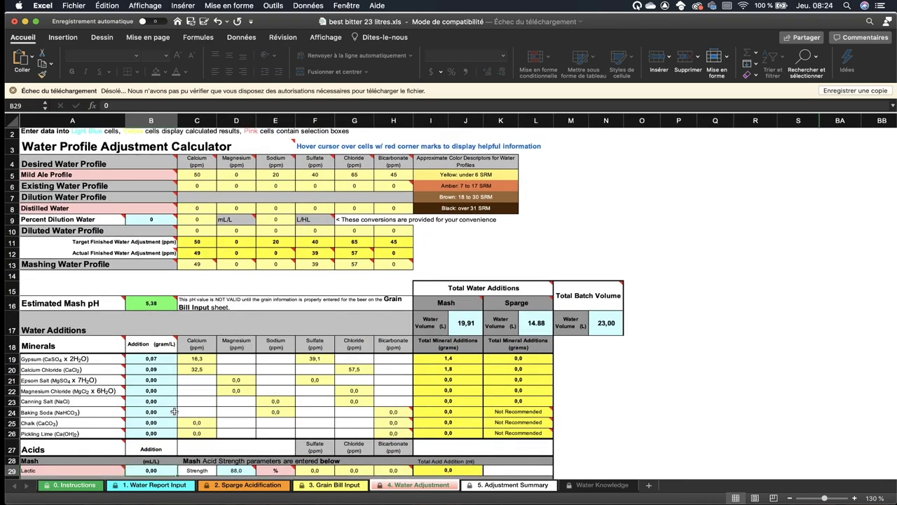
left_click(174, 411)
type("0,02")
key("Return")
left_click(165, 412)
type("0,04")
key("Return")
left_click(166, 412)
type("0,06")
key("Return")
Step: Set the Baking Soda addition in B24 to 0,07 gram/L, cancelling any accidental cell move
left_click(164, 410)
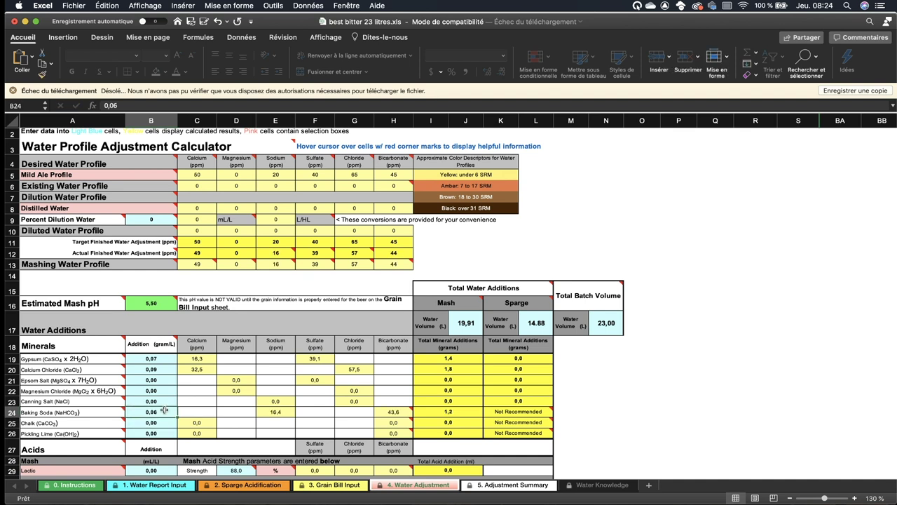
mouse_move(164, 410)
left_mouse_down()
mouse_move(273, 409)
mouse_move(176, 414)
left_mouse_up()
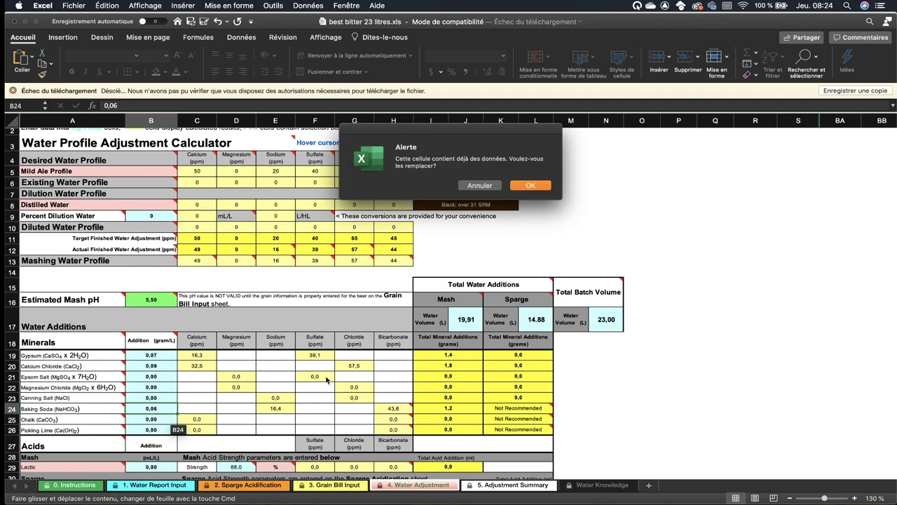
key("Escape")
type("0,07")
key("Return")
Step: Compare the Target and Actual Finished Water Adjustment rows and check the Estimated Mash pH in B16
scroll(238, 385, "down", 1)
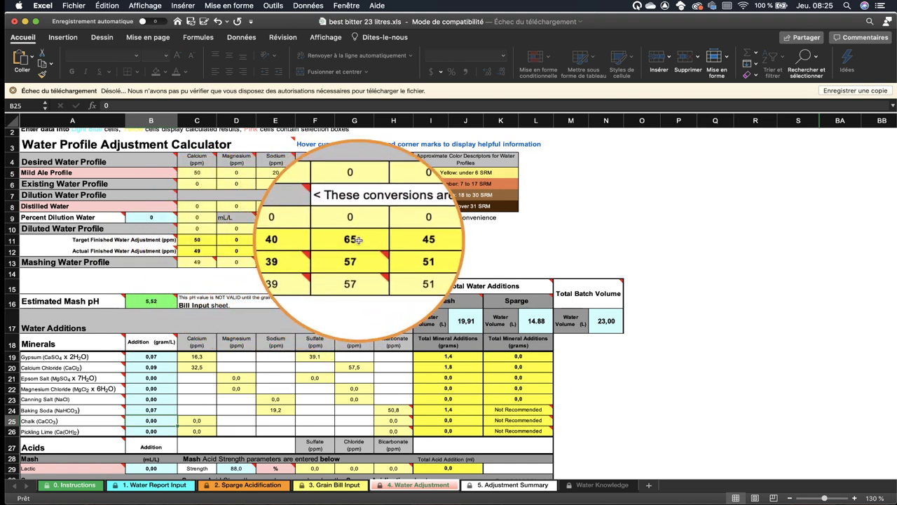
mouse_move(356, 253)
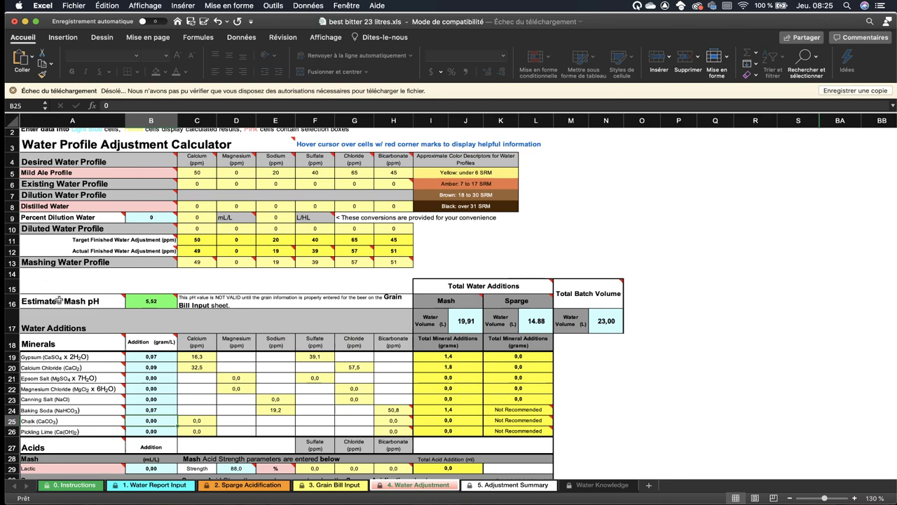
mouse_move(142, 301)
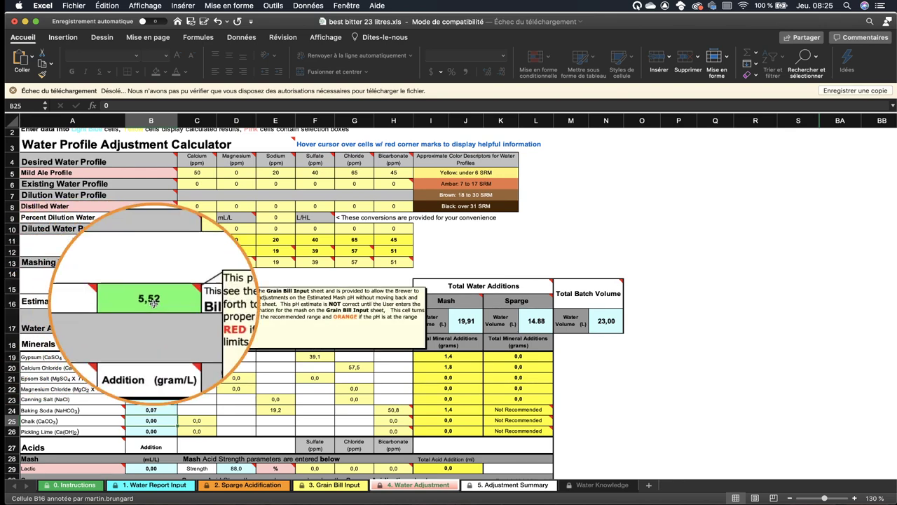
Step: Set the mash Lactic acid addition in B29 to 0,12 mL/L
scroll(145, 378, "down", 5)
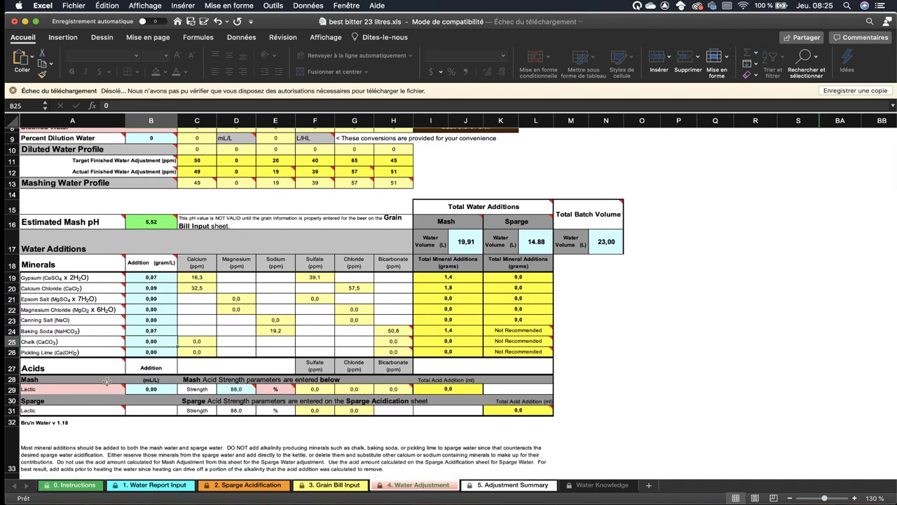
left_click(146, 389)
double_click(165, 390)
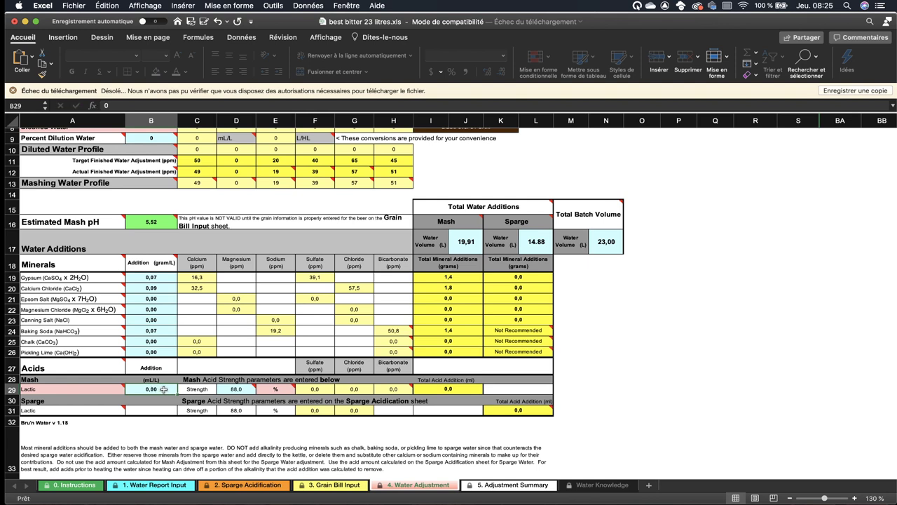
type(",03")
scroll(168, 385, "up", 3)
key("BackSpace")
key("BackSpace")
type("1")
key("Return")
Step: Examine the effect of the lactic acid addition on the actual bicarbonate level and the Estimated Mash pH
scroll(168, 386, "down", 5)
scroll(162, 352, "up", 2)
scroll(162, 353, "down", 2)
left_click(151, 464)
scroll(406, 271, "up", 6)
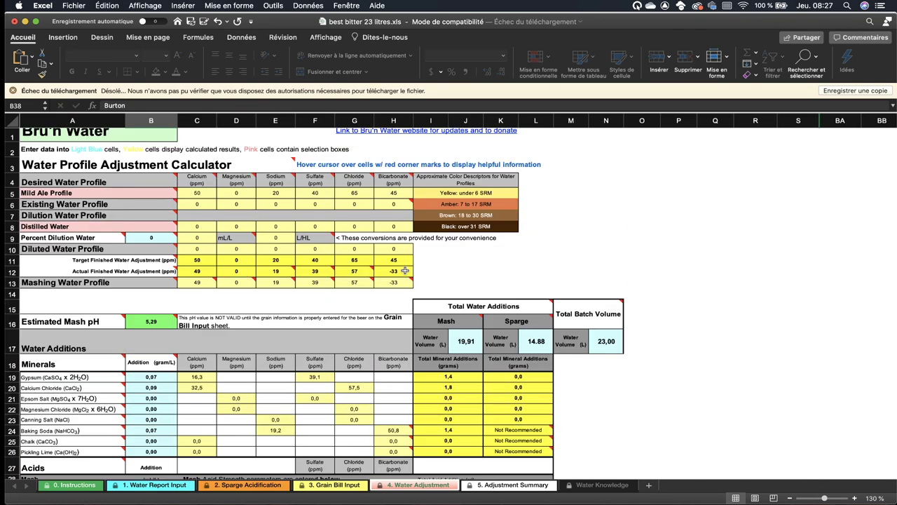
scroll(169, 351, "down", 5)
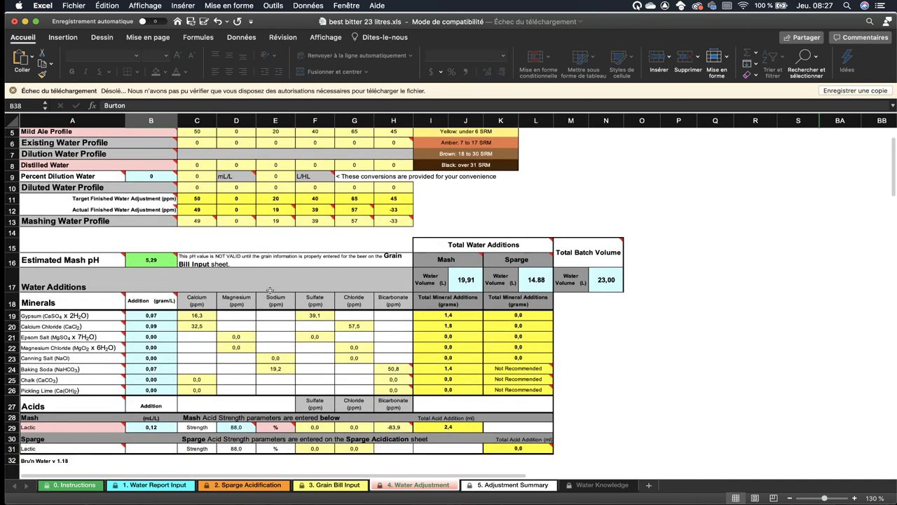
Step: Review the Estimated Mash pH, the finished water adjustment rows and the total mash and sparge mineral additions
mouse_move(139, 255)
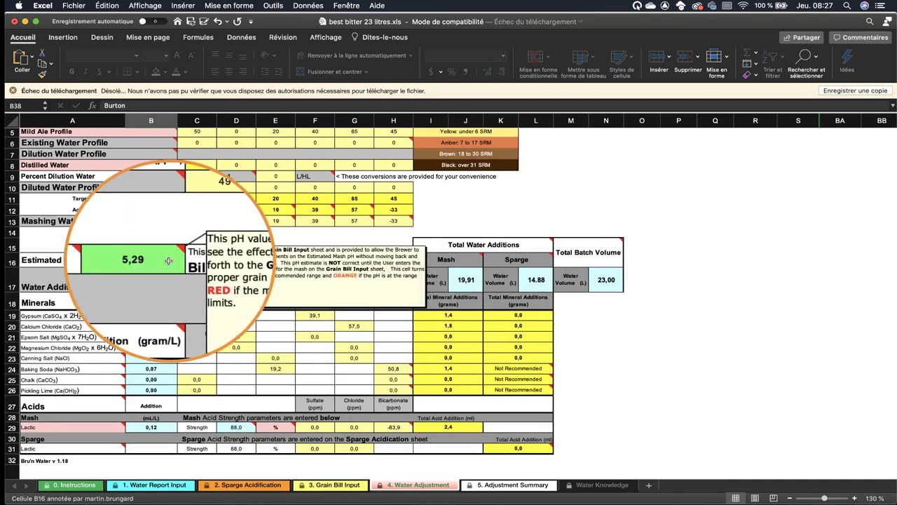
scroll(405, 225, "down", 1)
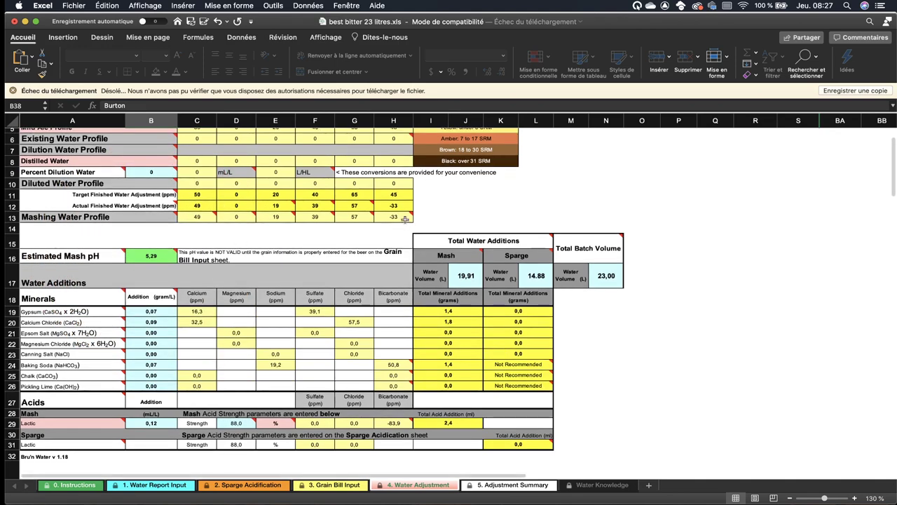
scroll(397, 218, "up", 3)
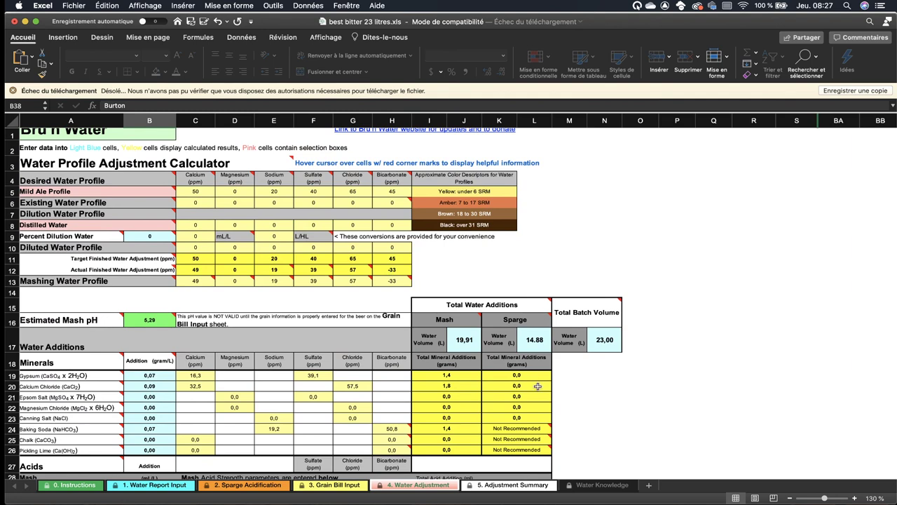
scroll(536, 429, "down", 3)
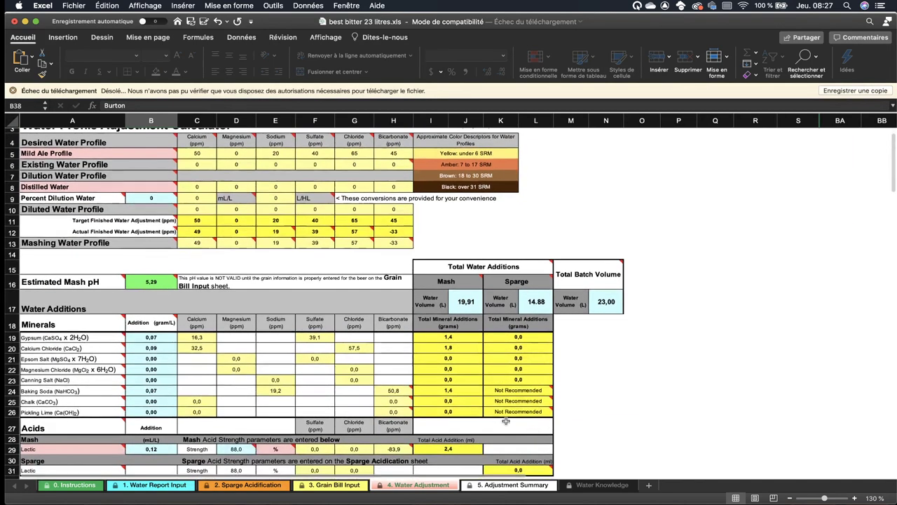
mouse_move(512, 394)
mouse_move(106, 401)
Step: Open the 5. Adjustment Summary sheet and check the water profile and the mash parameters, including the batch volume
left_click(507, 485)
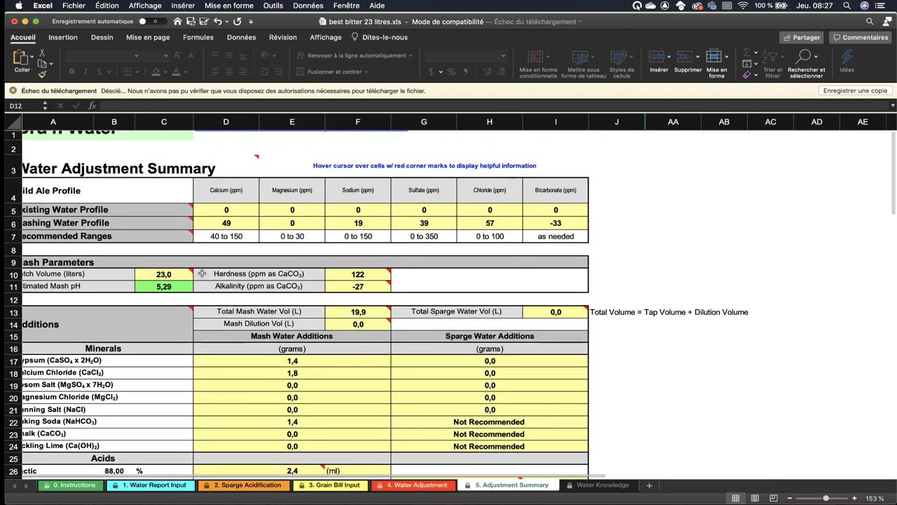
scroll(140, 293, "up", 1)
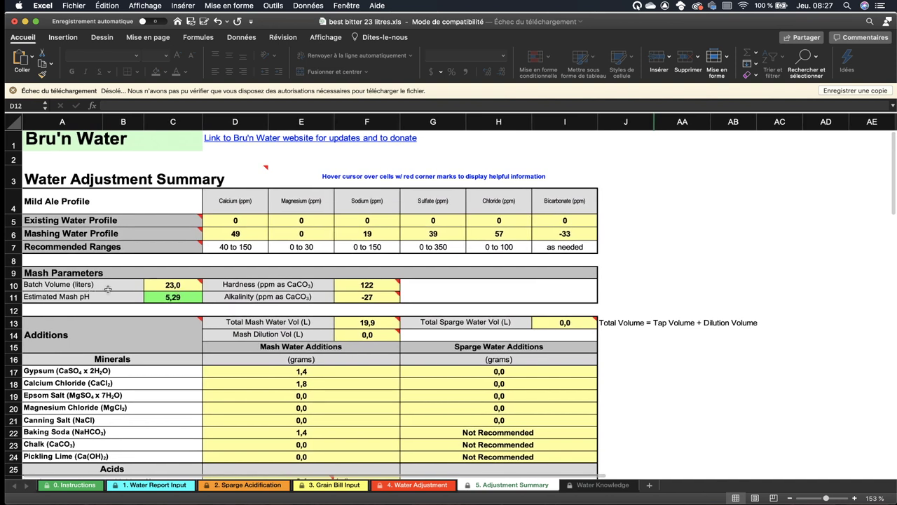
mouse_move(181, 285)
key("shift+F2")
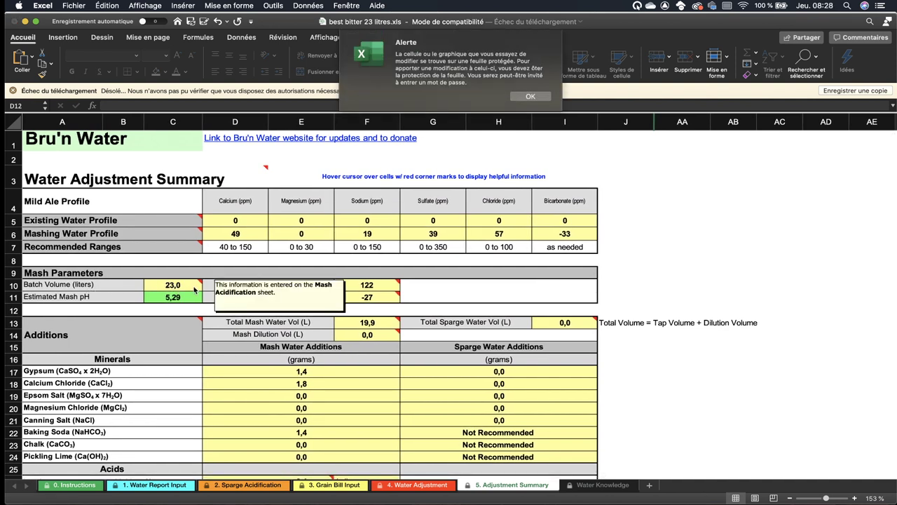
left_click(532, 97)
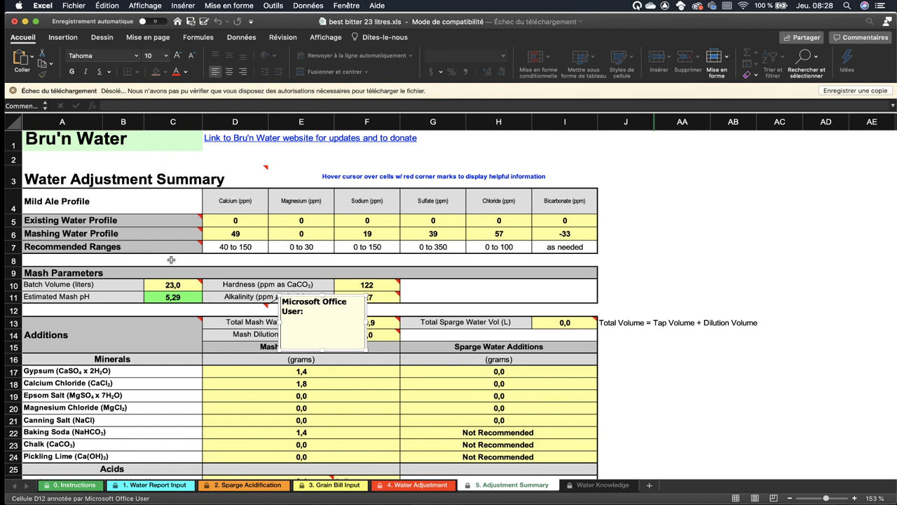
left_click(167, 299)
scroll(241, 285, "down", 2)
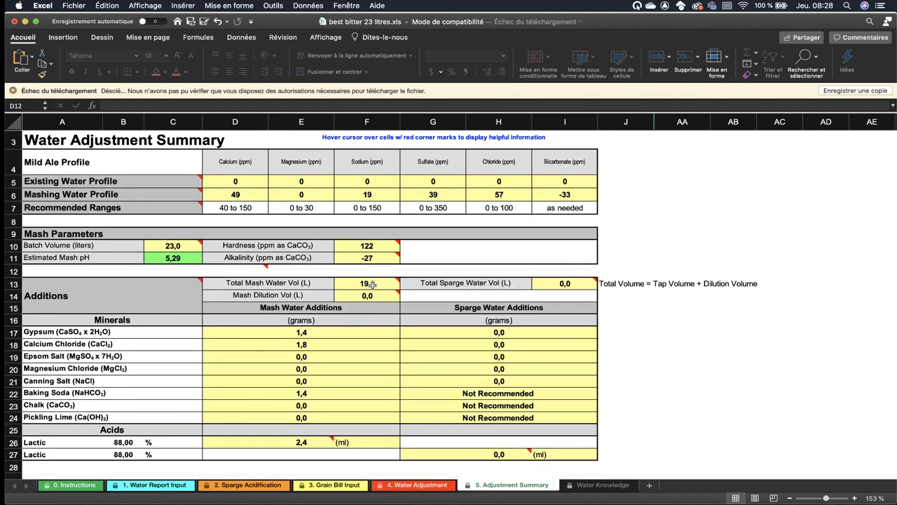
key("shift+F2")
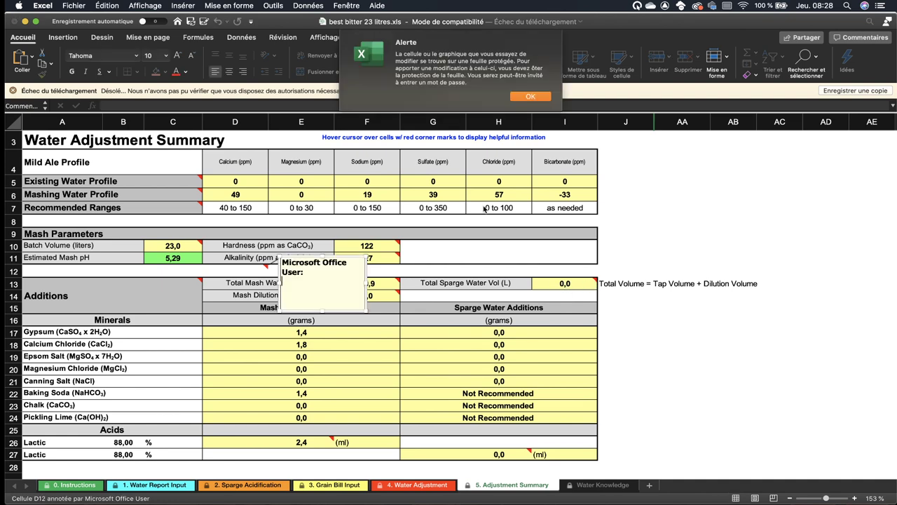
left_click(529, 97)
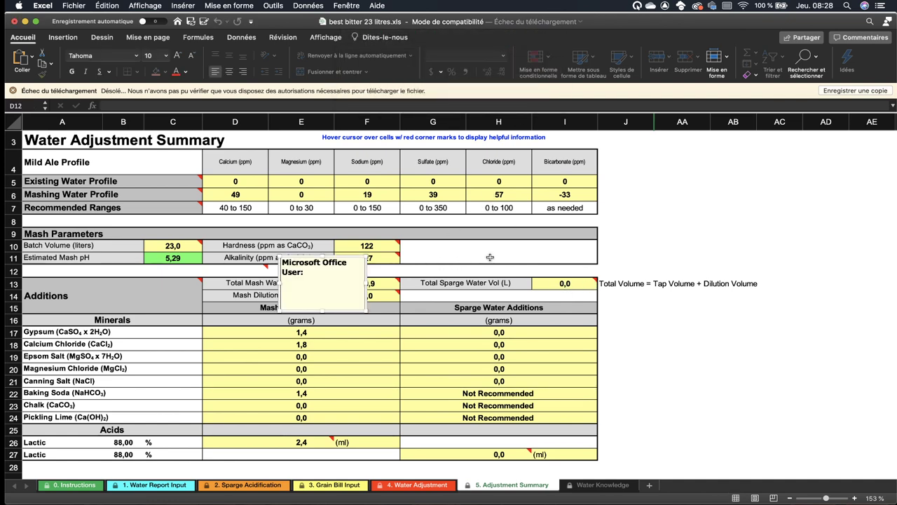
scroll(350, 281, "right", 1)
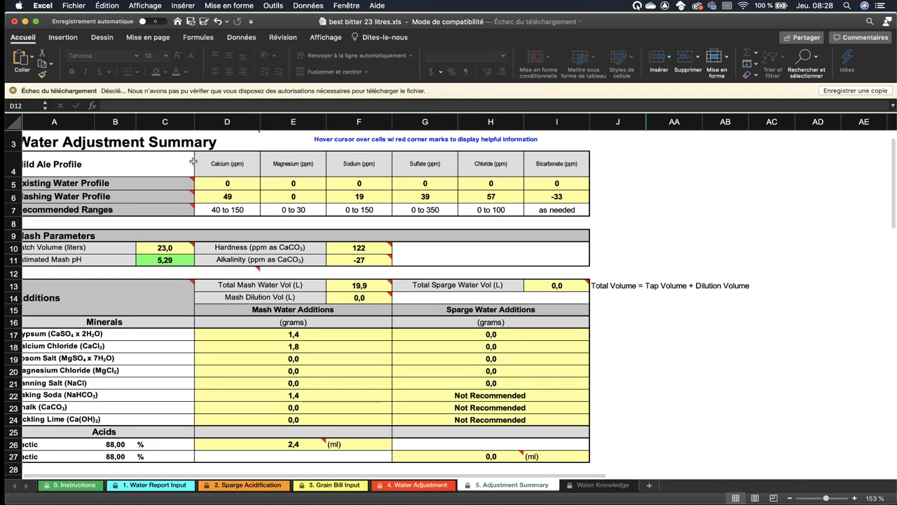
Step: On the 4. Water Adjustment sheet, set the sparge water volume in L17 to 14,88 with a decimal comma
left_click(421, 486)
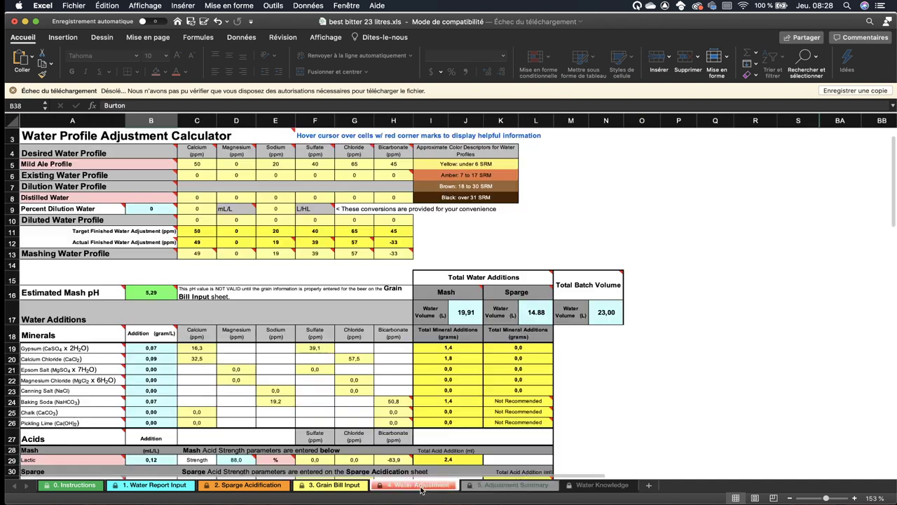
left_click(537, 317)
double_click(534, 316)
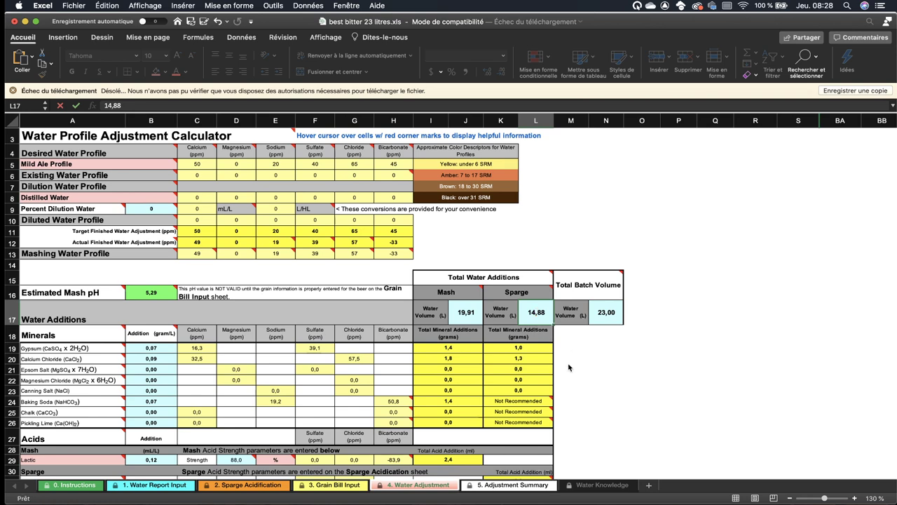
Step: Return to the 5. Adjustment Summary sheet and review the mineral and lactic acid additions for mash and sparge water
left_click(531, 485)
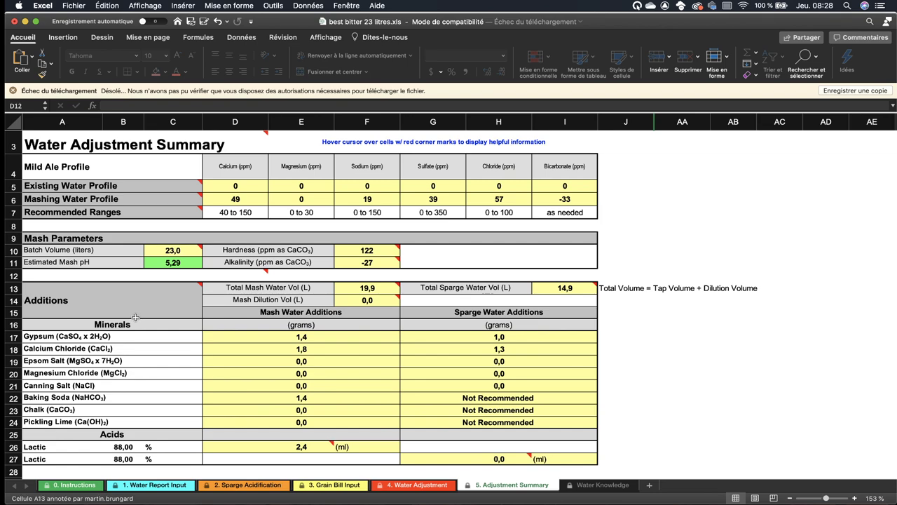
scroll(188, 310, "down", 2)
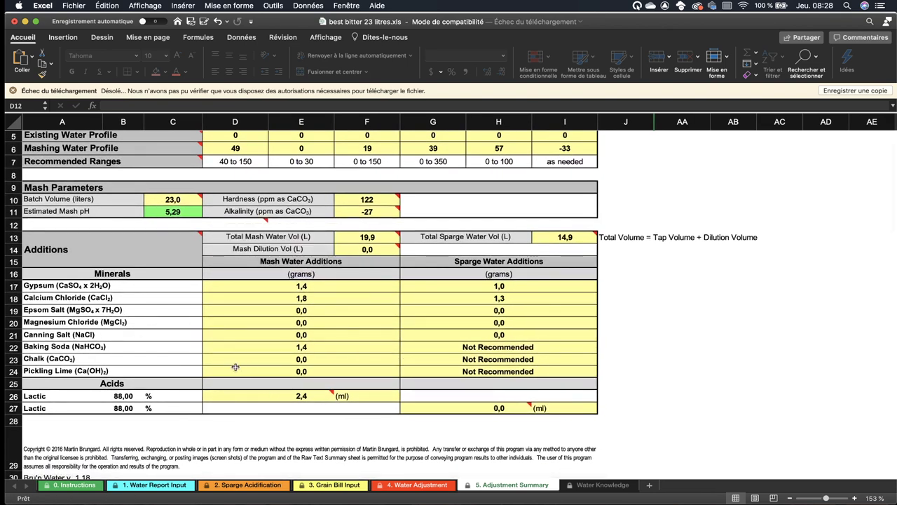
scroll(280, 283, "down", 1)
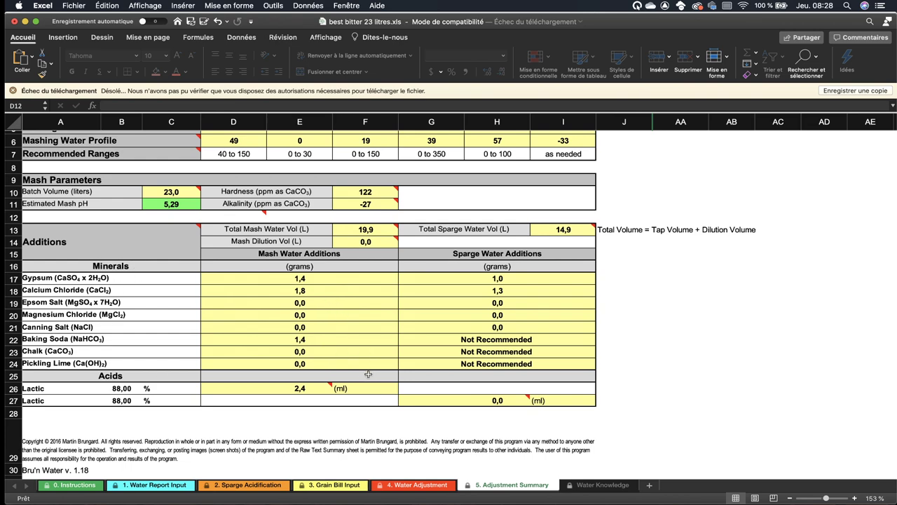
scroll(368, 374, "up", 3)
scroll(299, 387, "down", 3)
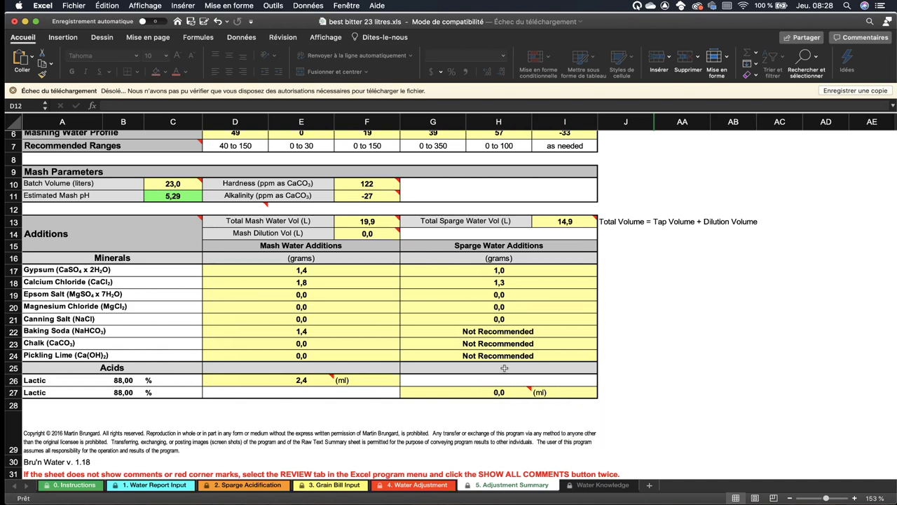
mouse_move(297, 379)
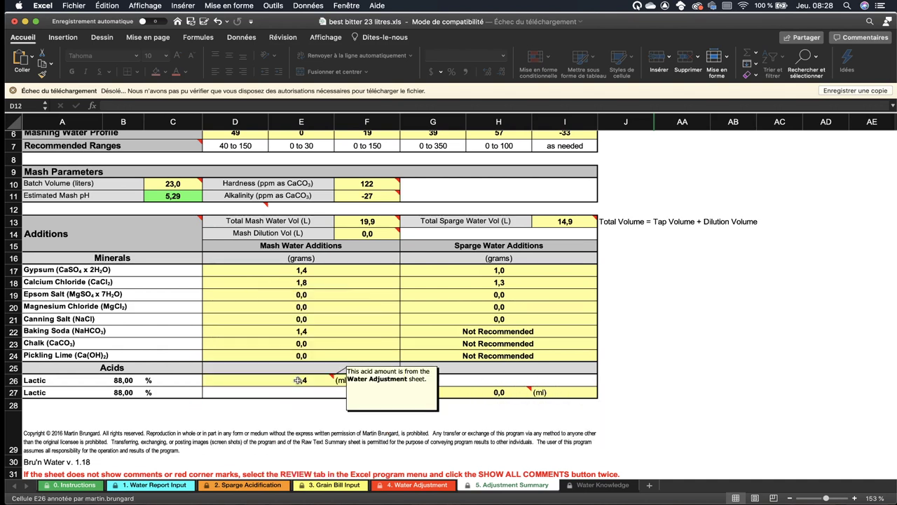